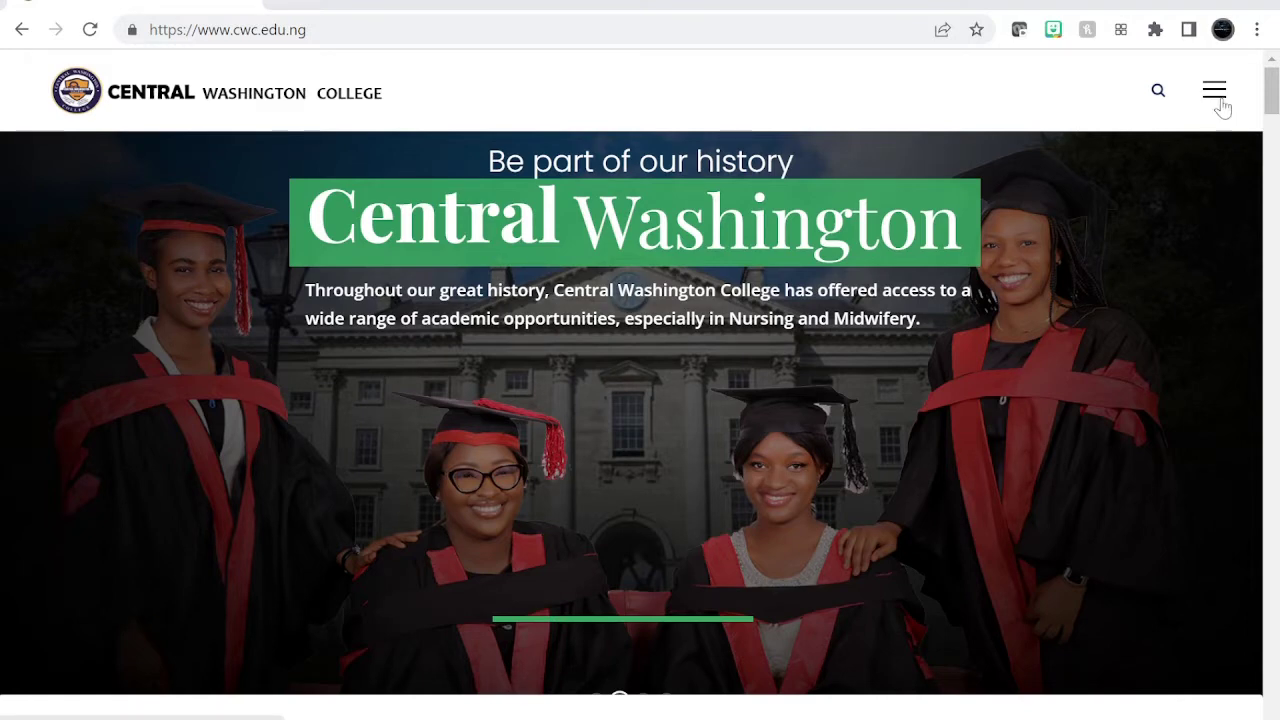
Open the college website's main navigation menu from the top-right icon
click(1218, 94)
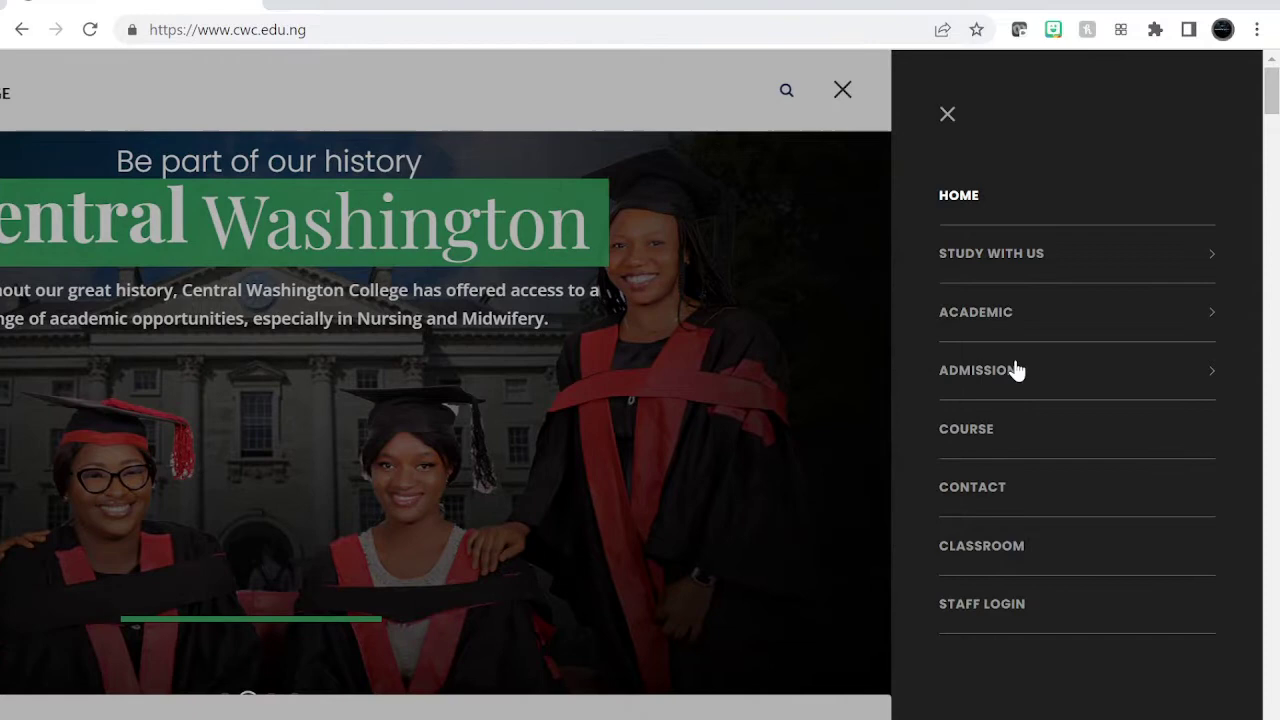
Go to the Classroom section and scroll its front page to the footer and back
click(1025, 547)
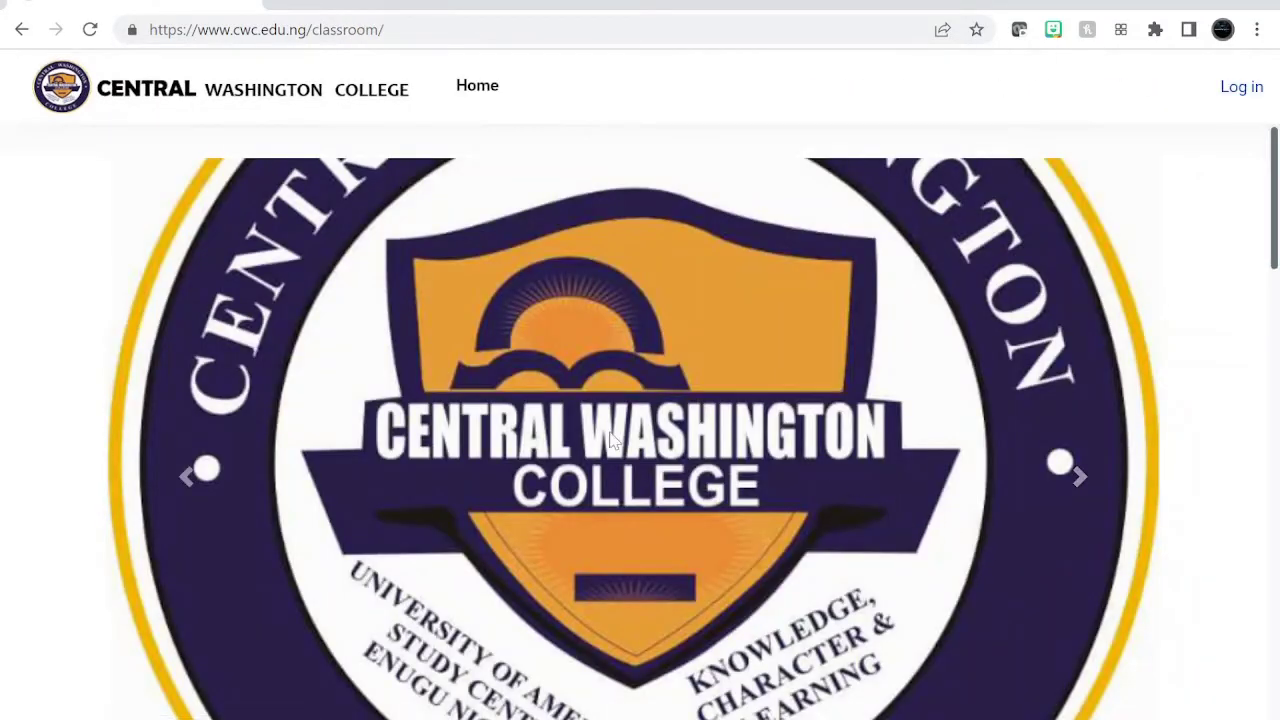
scroll(610, 441, down, 4)
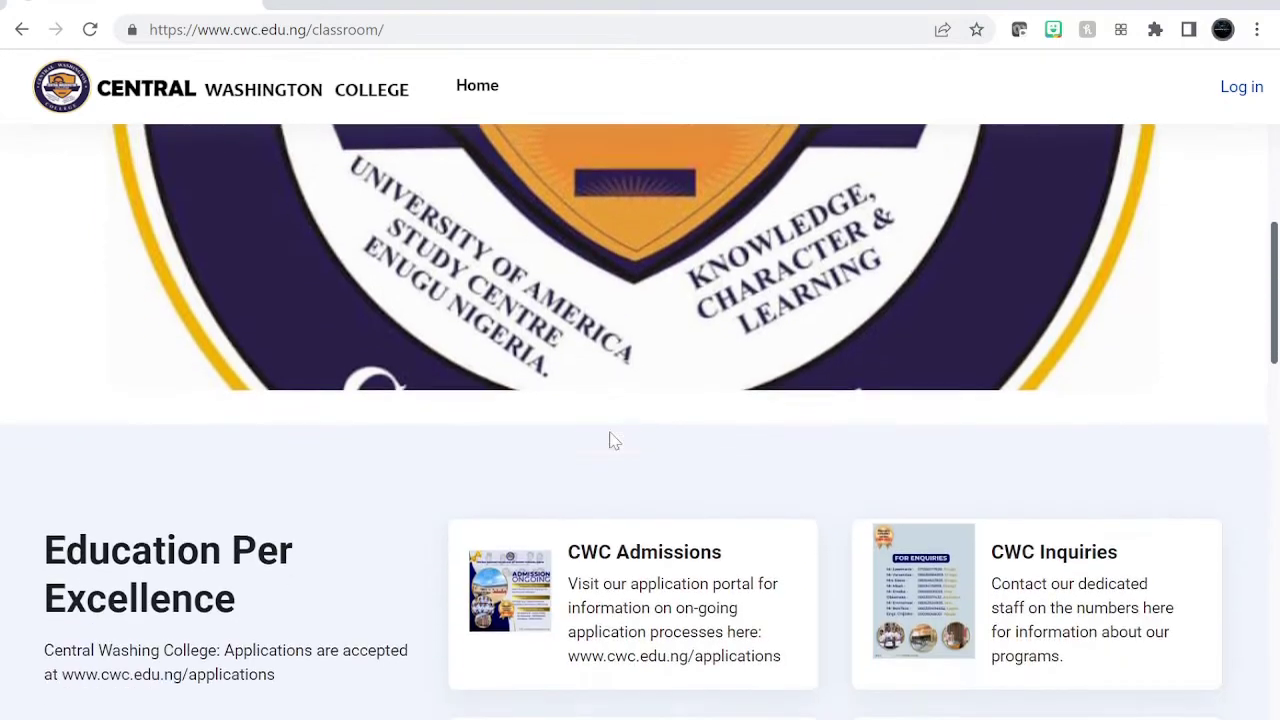
scroll(614, 441, down, 3)
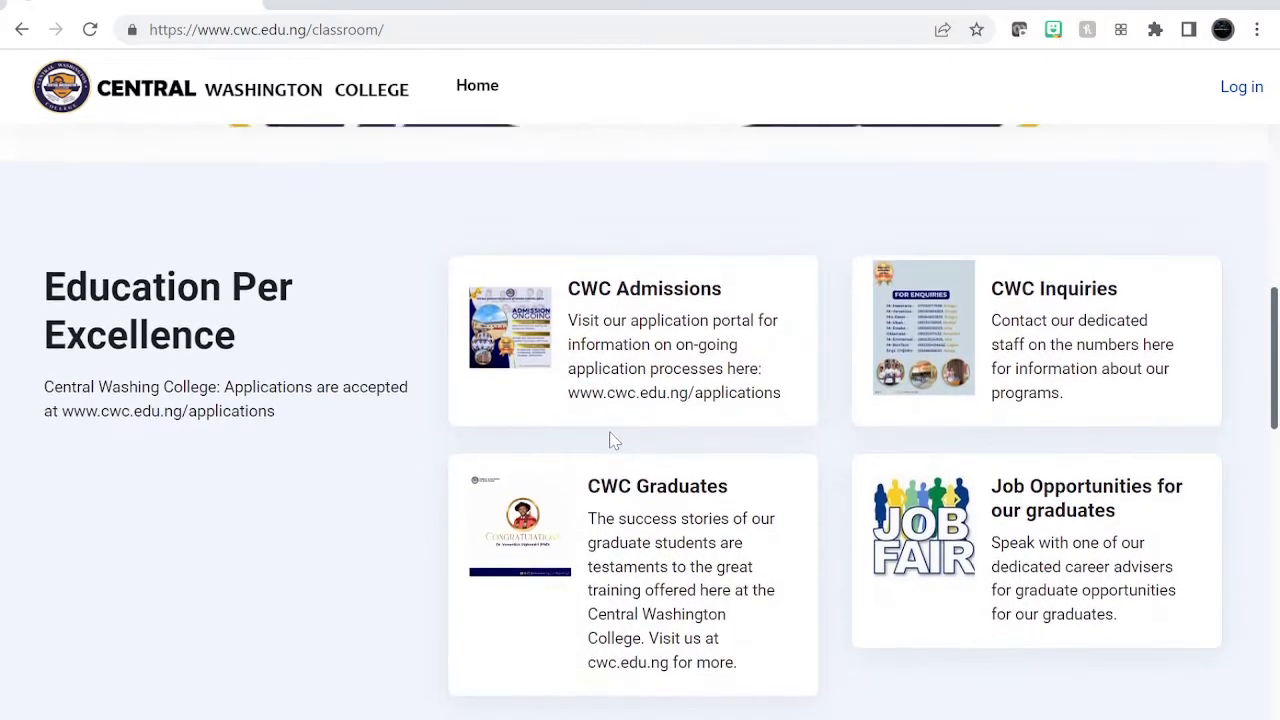
scroll(614, 441, down, 5)
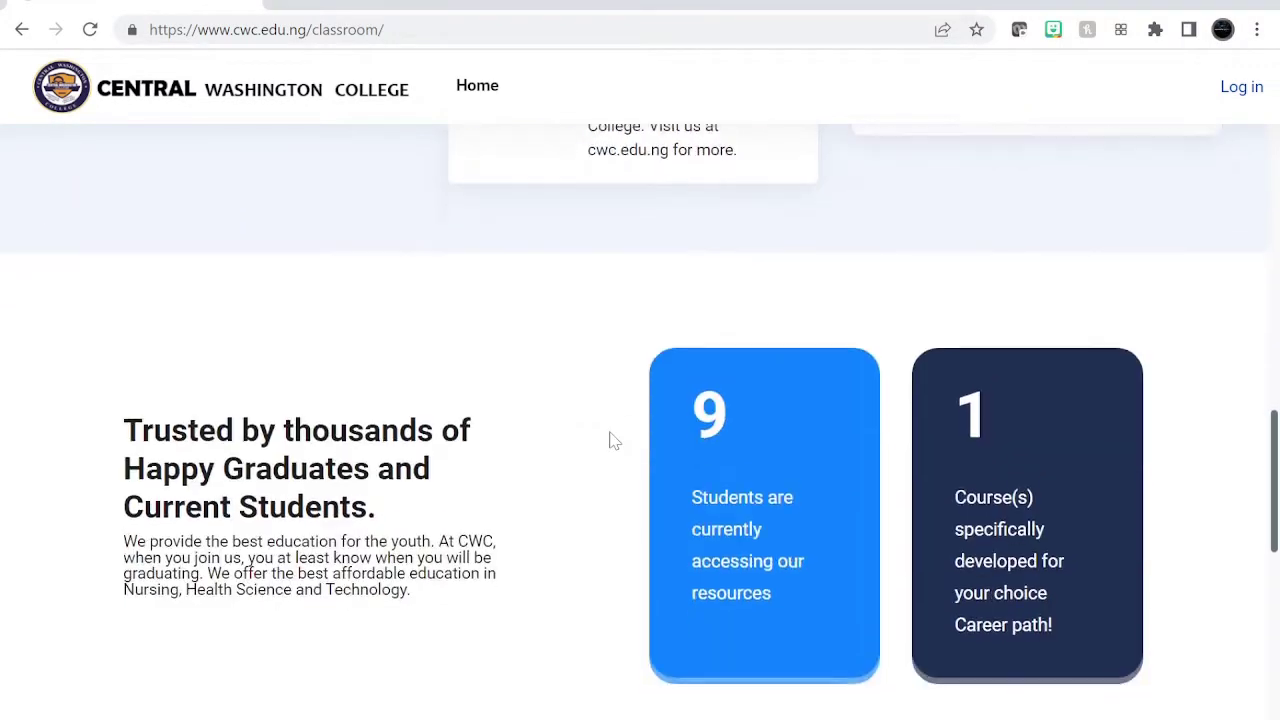
scroll(614, 441, down, 1)
scroll(614, 441, down, 2)
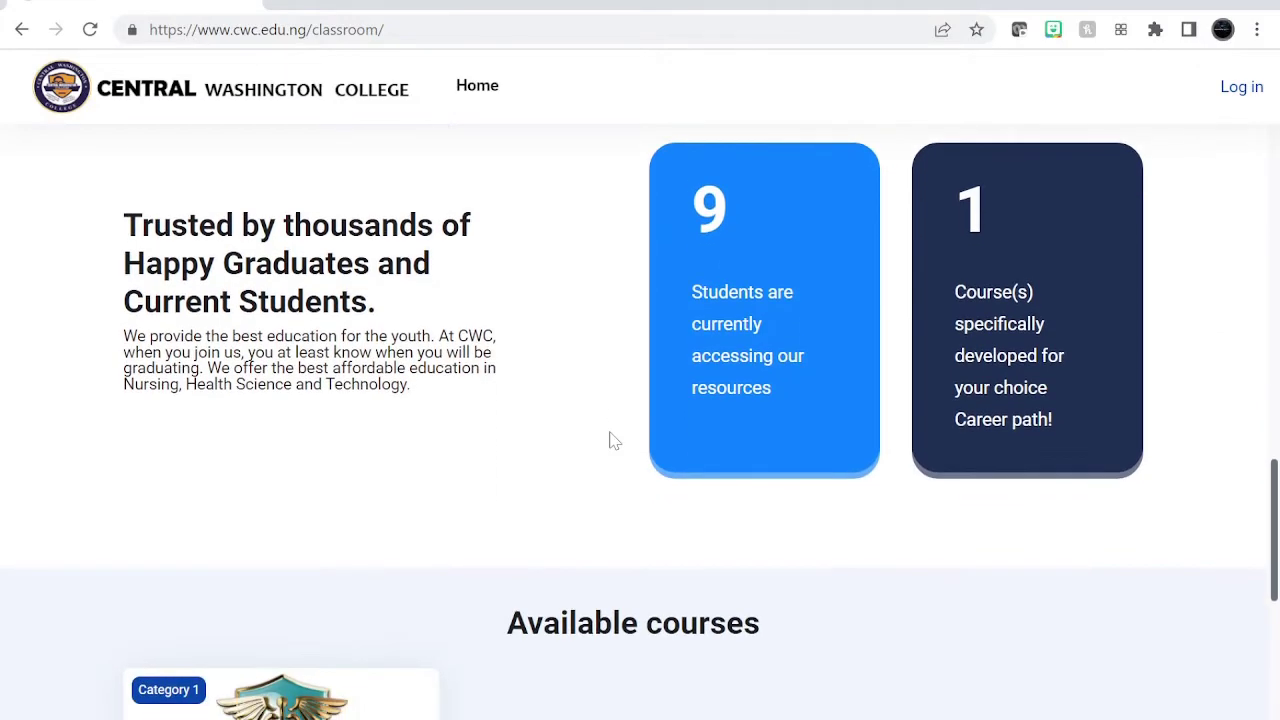
scroll(614, 441, down, 2)
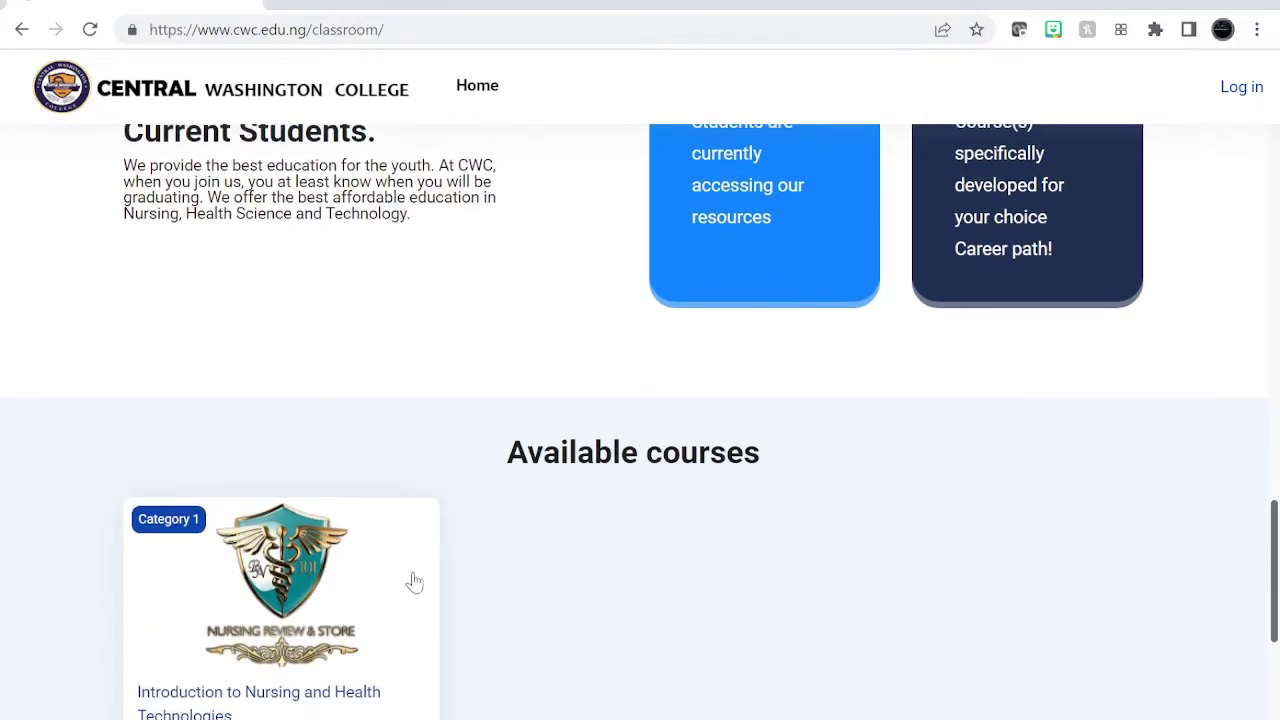
scroll(320, 617, down, 1)
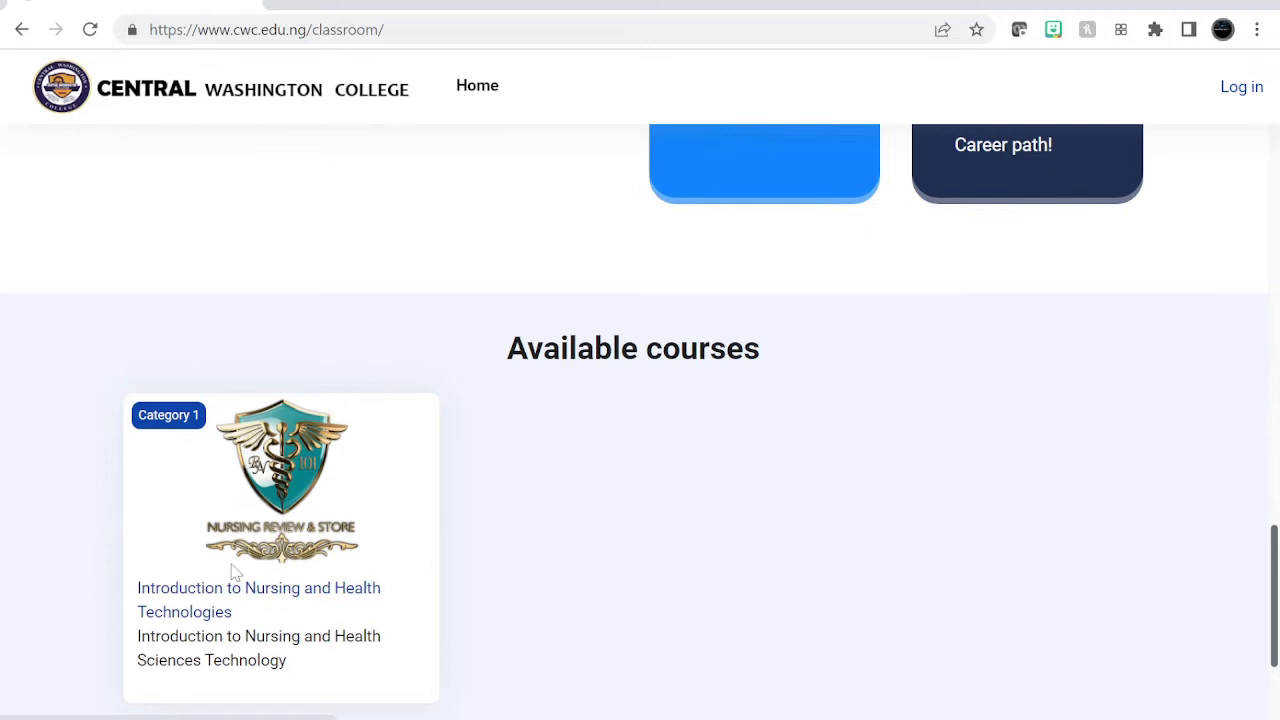
scroll(234, 571, down, 3)
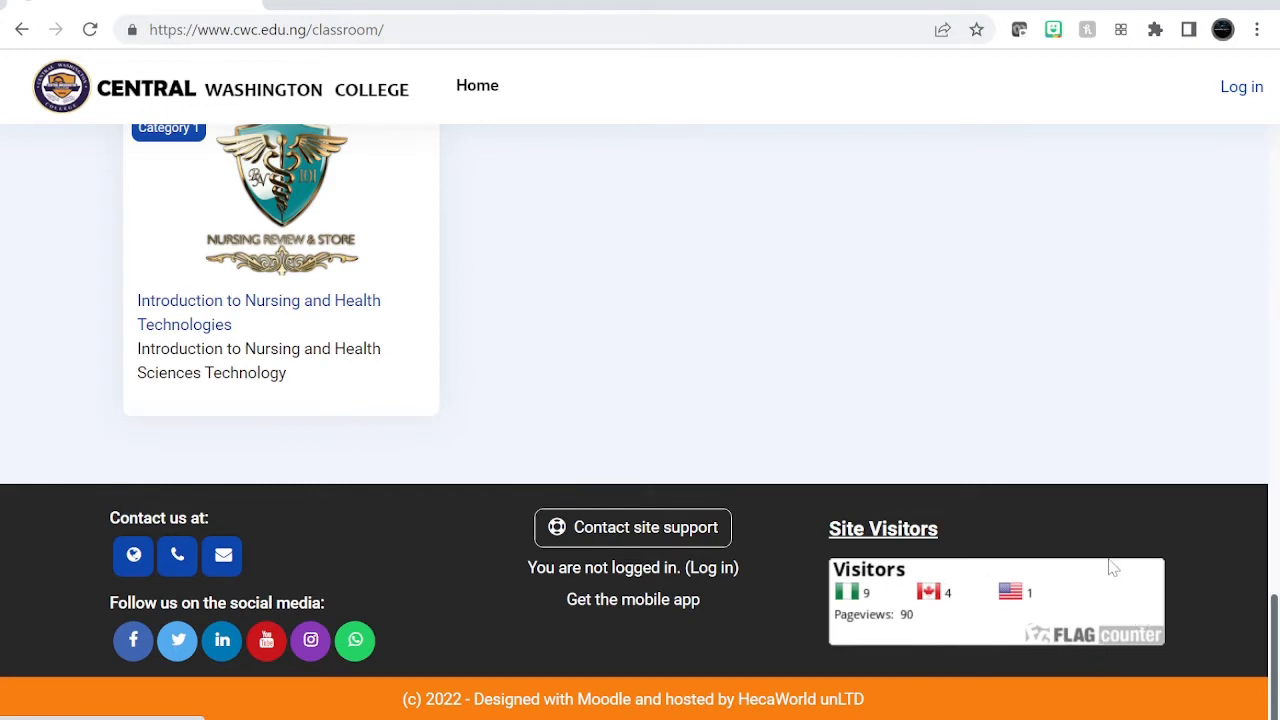
scroll(1020, 477, up, 1)
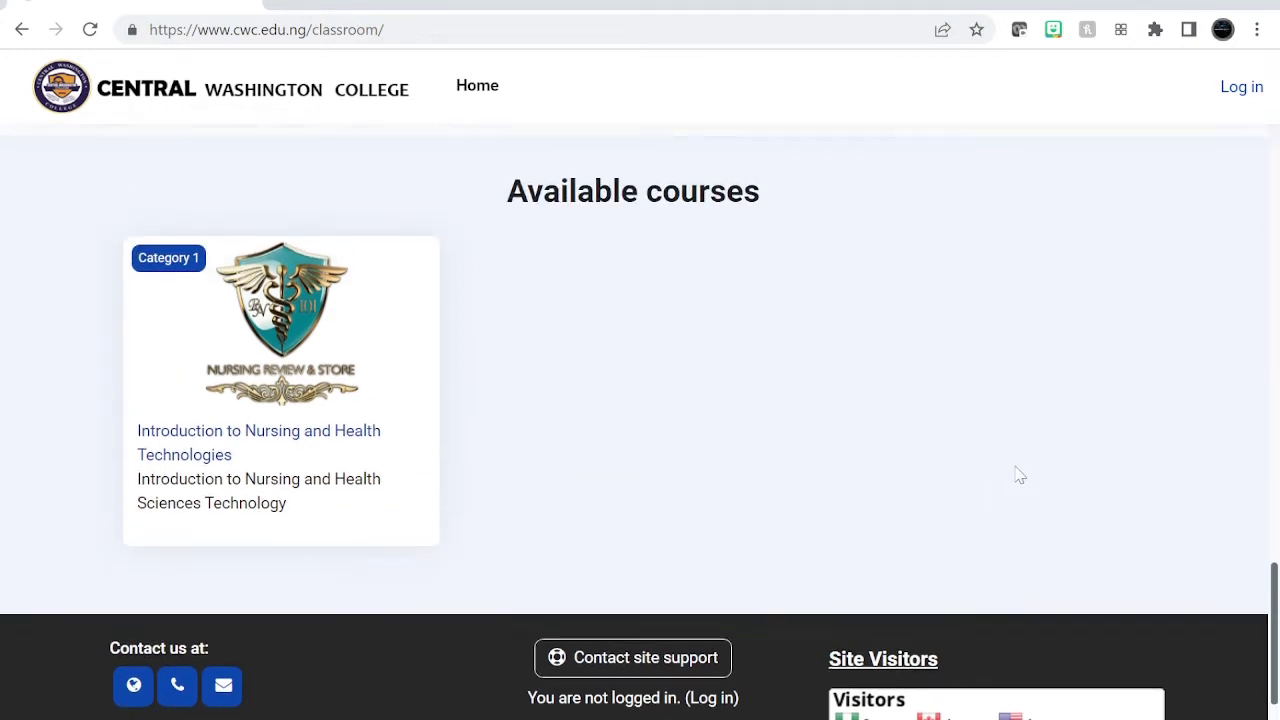
scroll(1020, 477, down, 1)
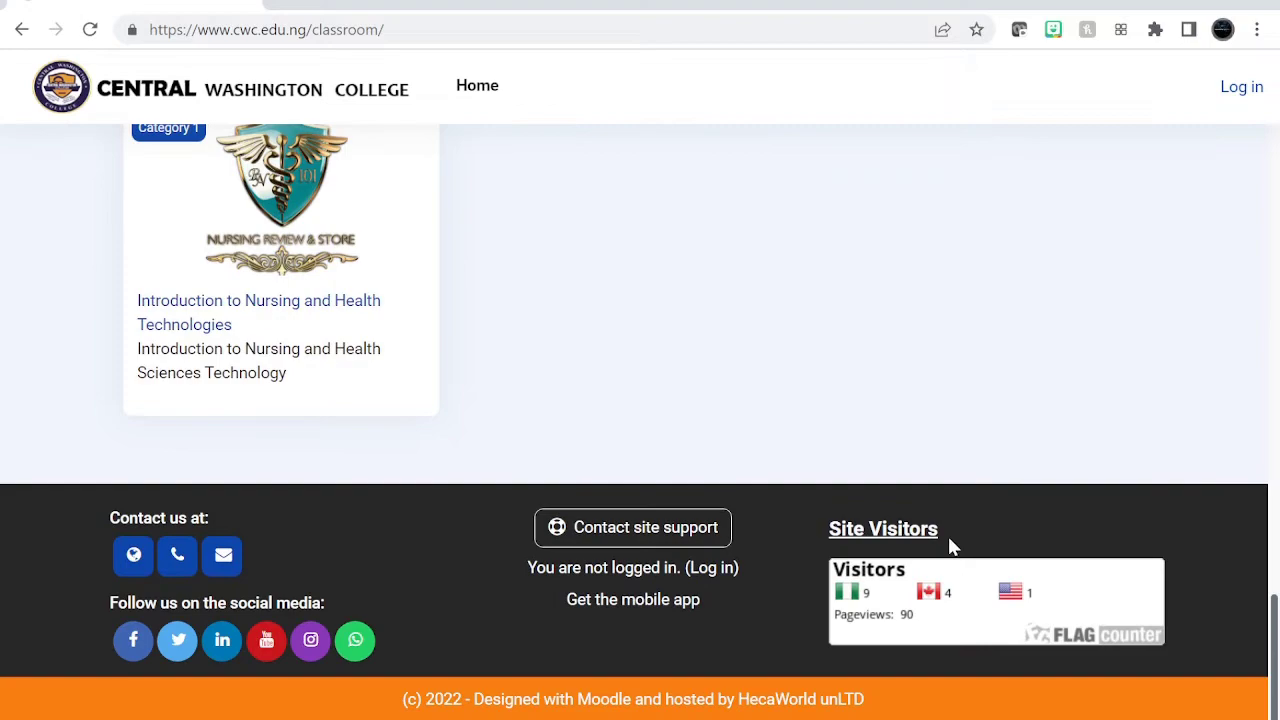
scroll(967, 379, up, 5)
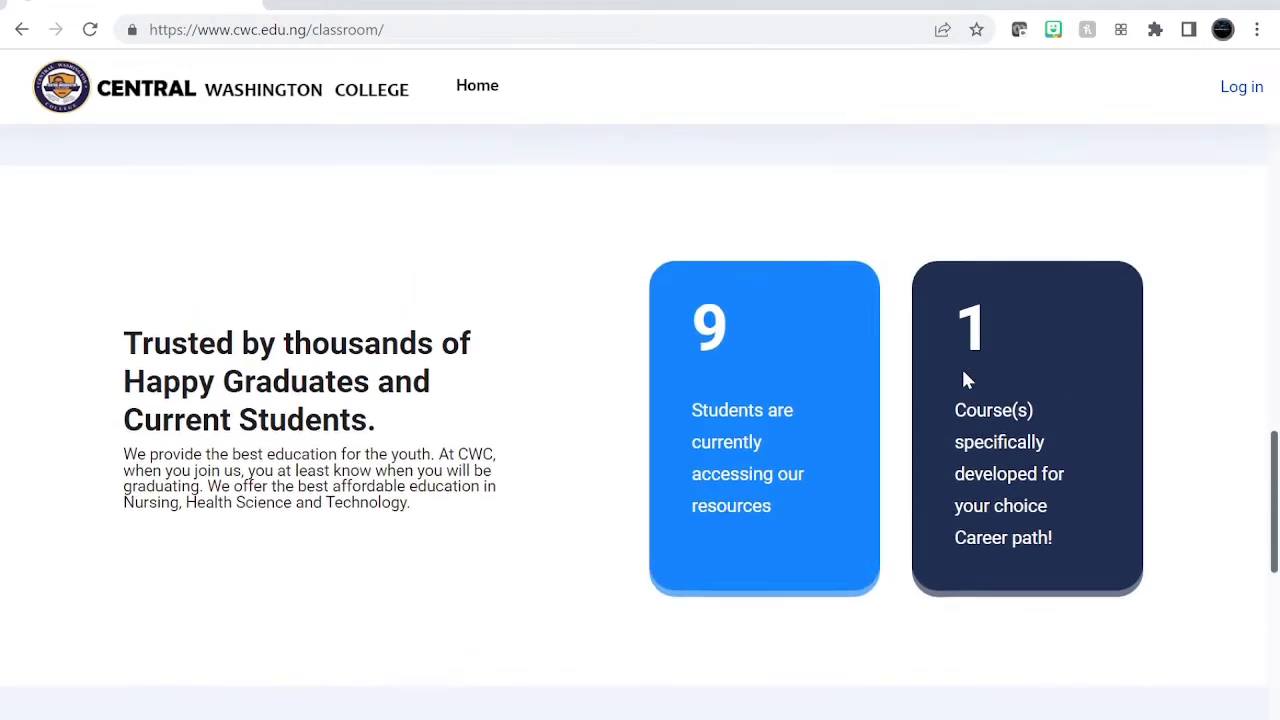
scroll(967, 379, up, 8)
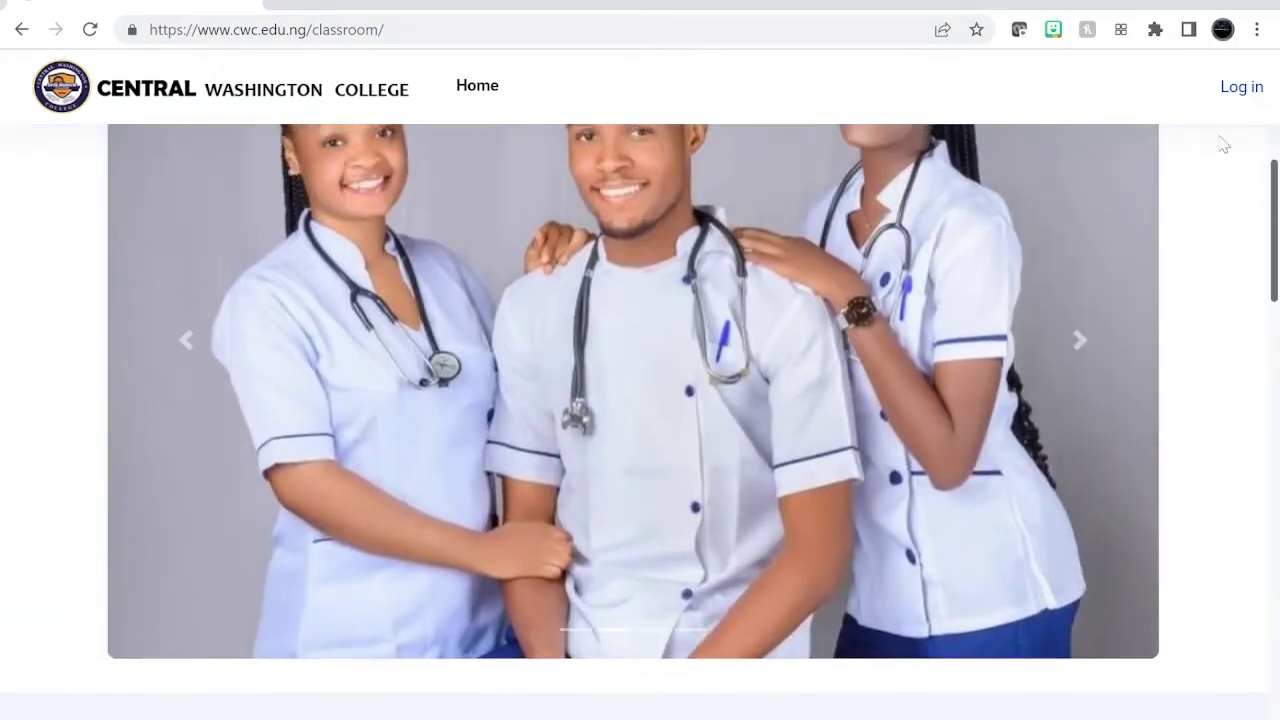
Log in with the saved administrator username and its password
click(1238, 92)
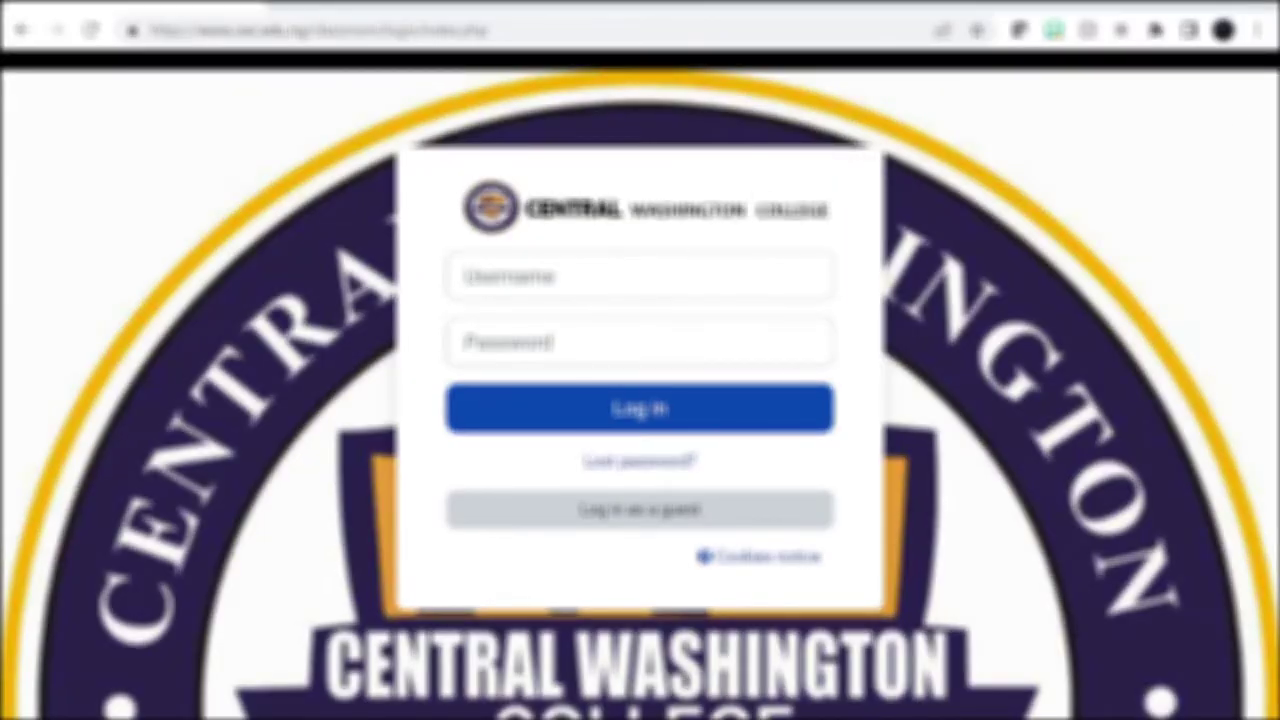
click(640, 277)
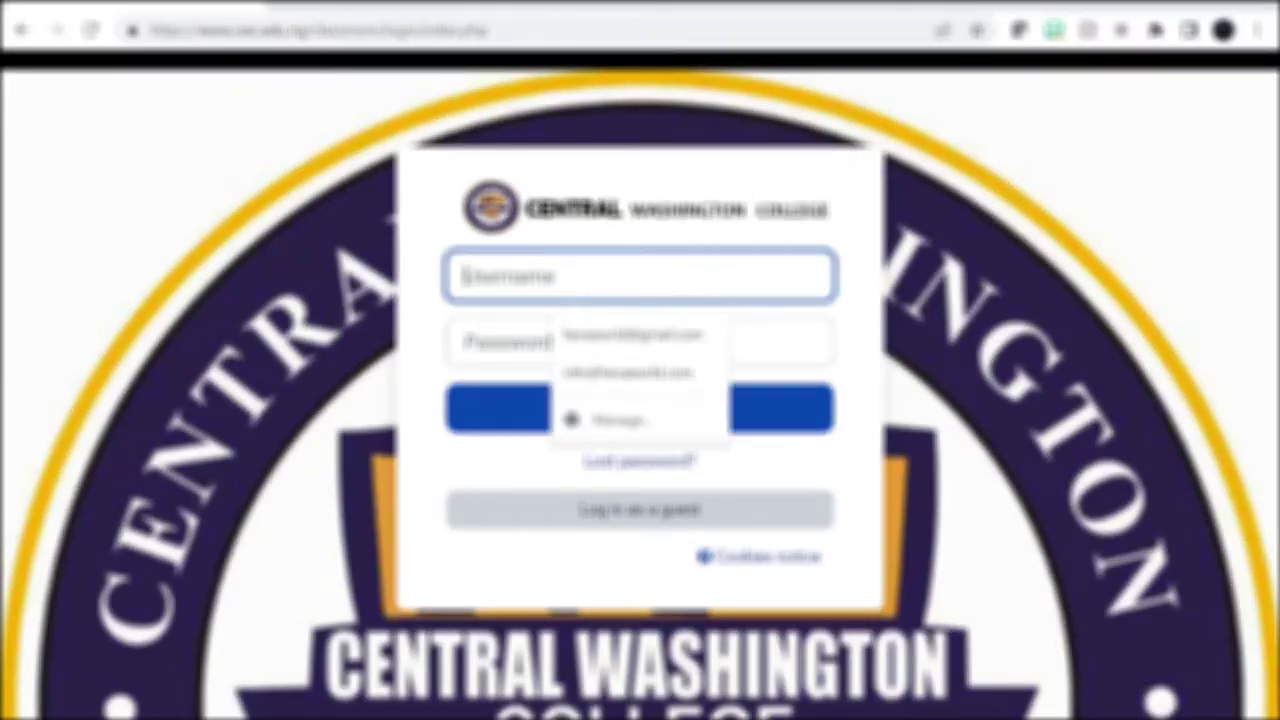
text(cwc)
key(Down)
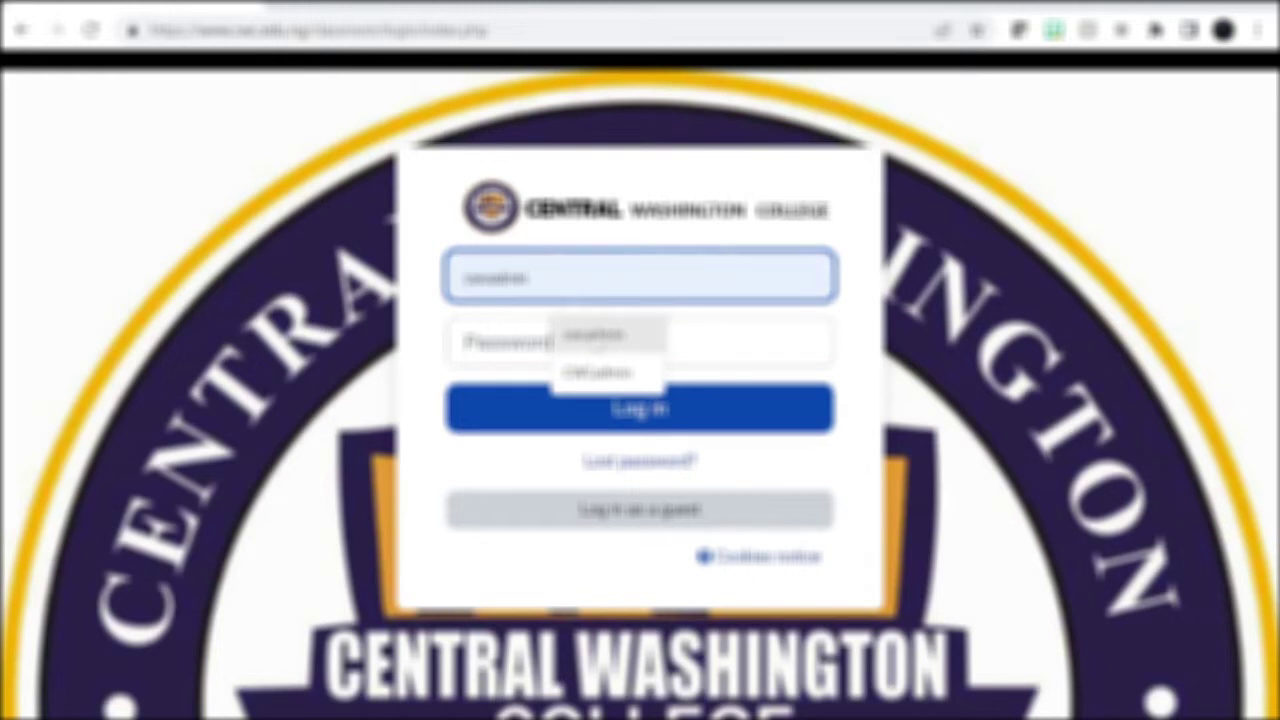
key(Down)
key(Return)
key(Tab)
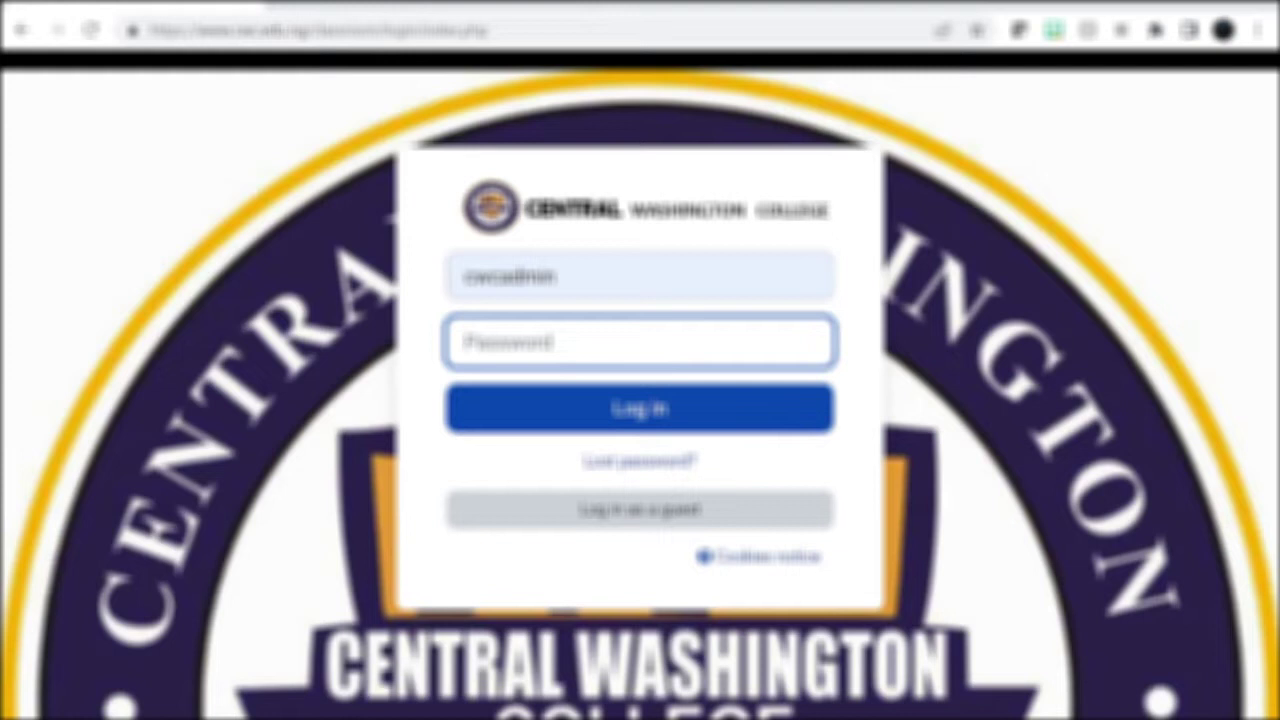
text(•••)
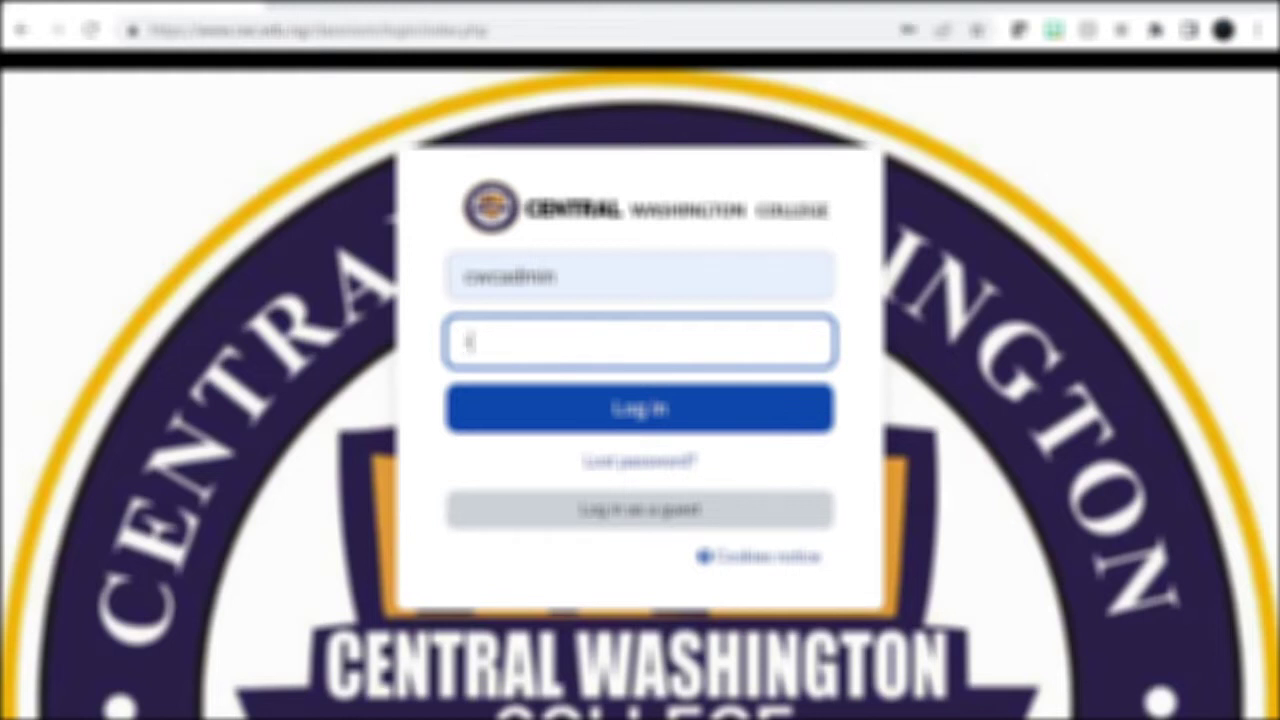
text(••••••)
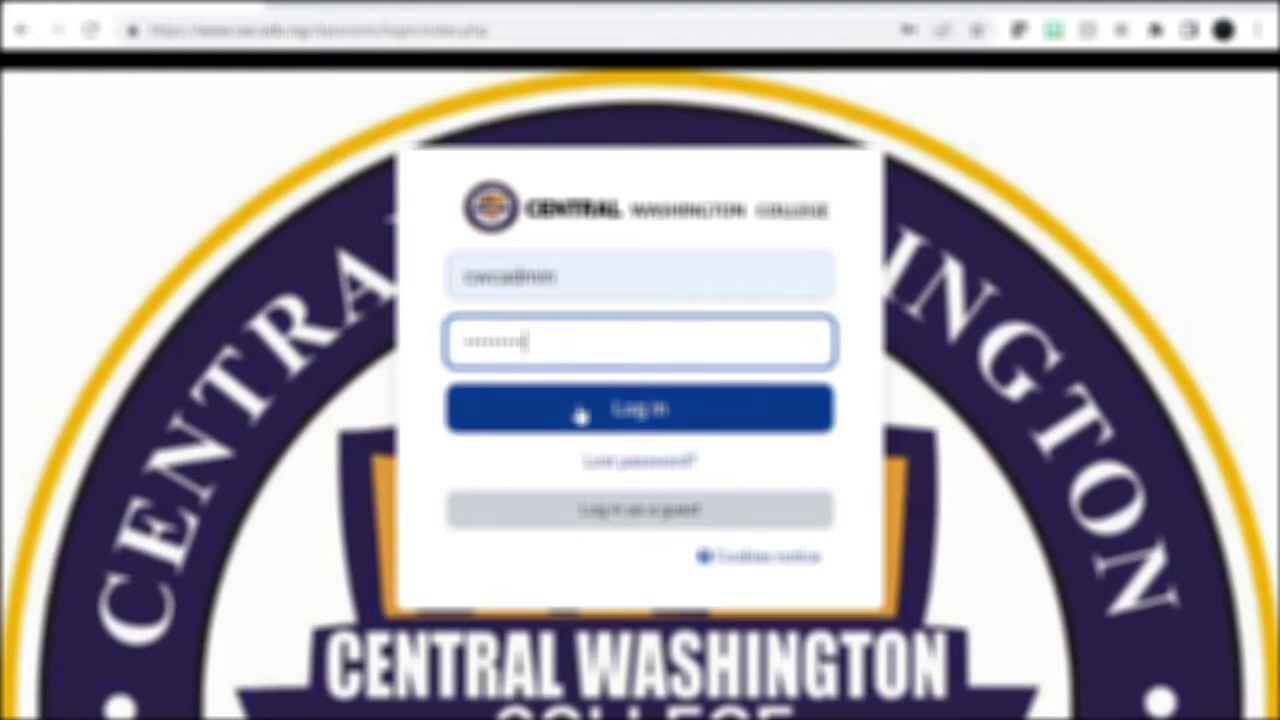
click(583, 412)
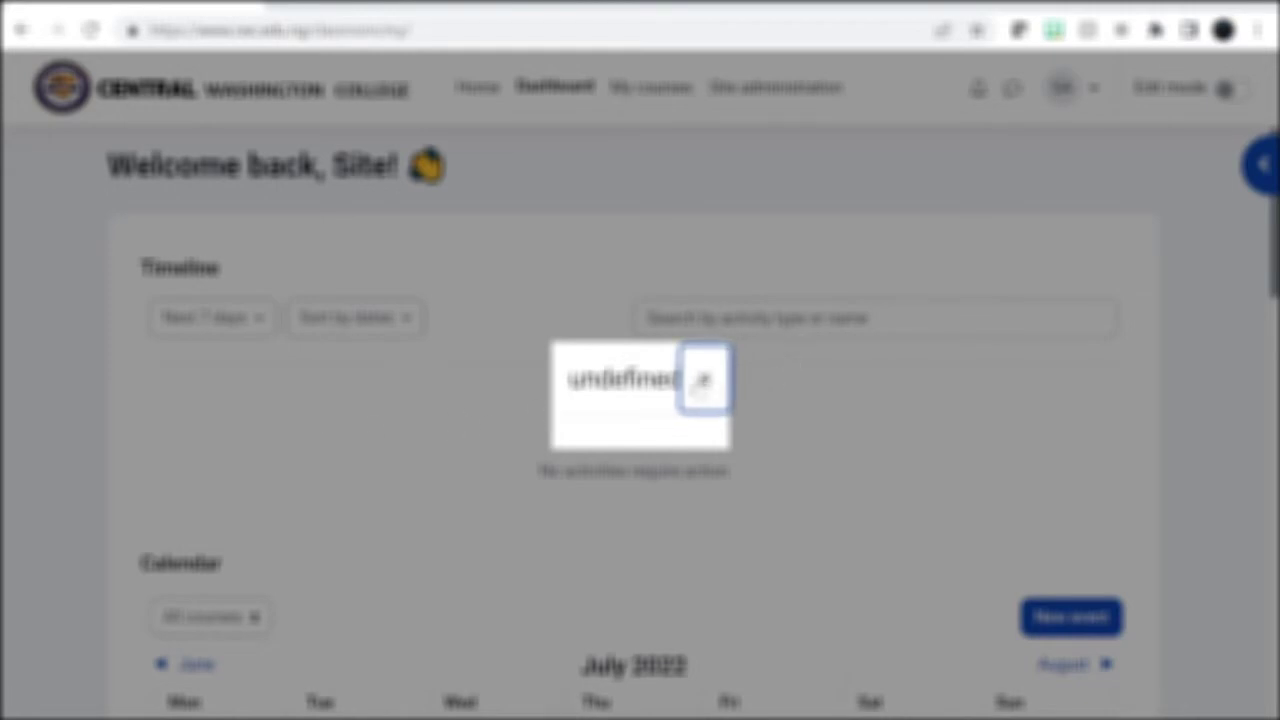
Close the 'undefined' popup and check the Timeline and July 2022 calendar
click(446, 400)
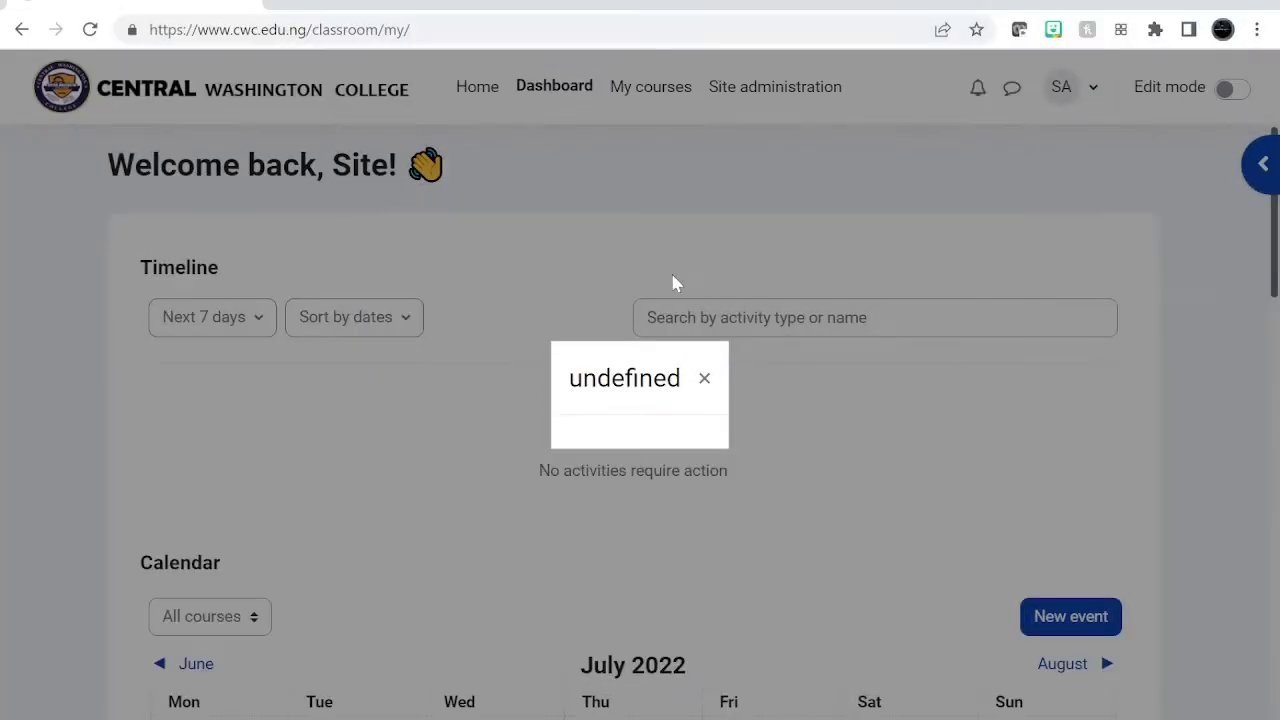
click(705, 381)
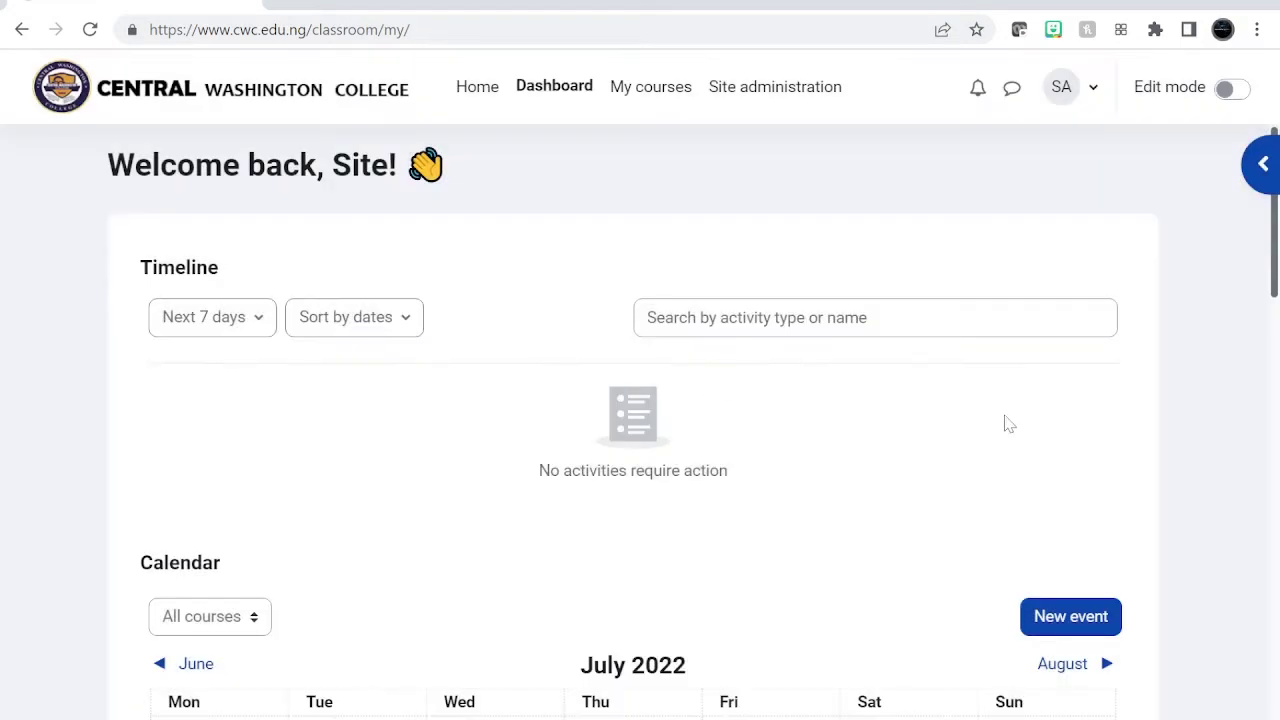
scroll(1010, 428, down, 4)
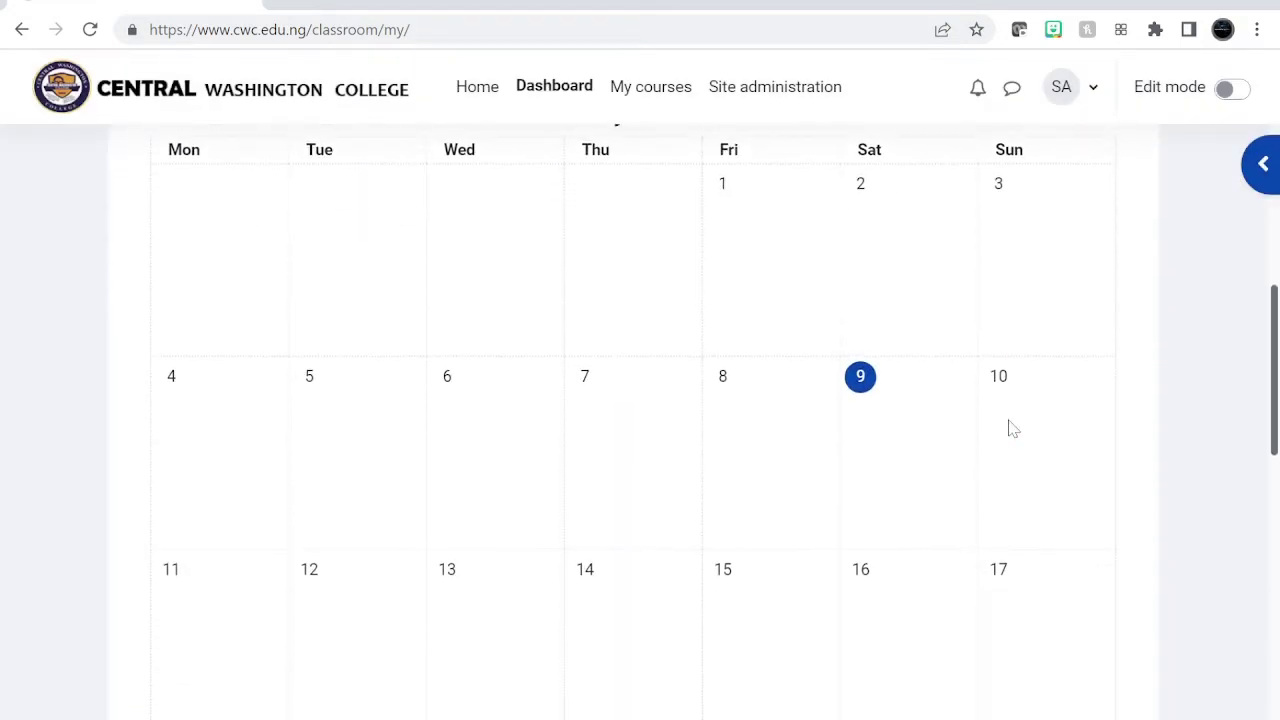
scroll(1010, 428, up, 4)
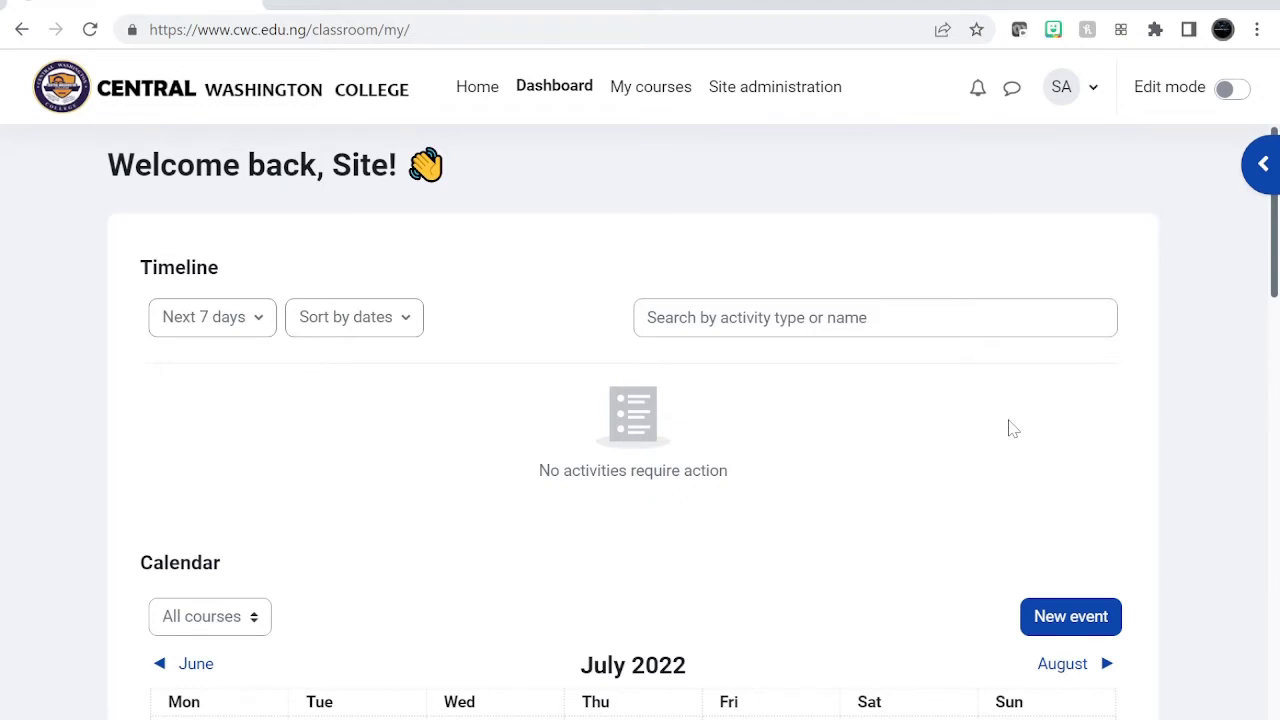
Go to Site administration > Users and choose Add a new user under Accounts
click(795, 95)
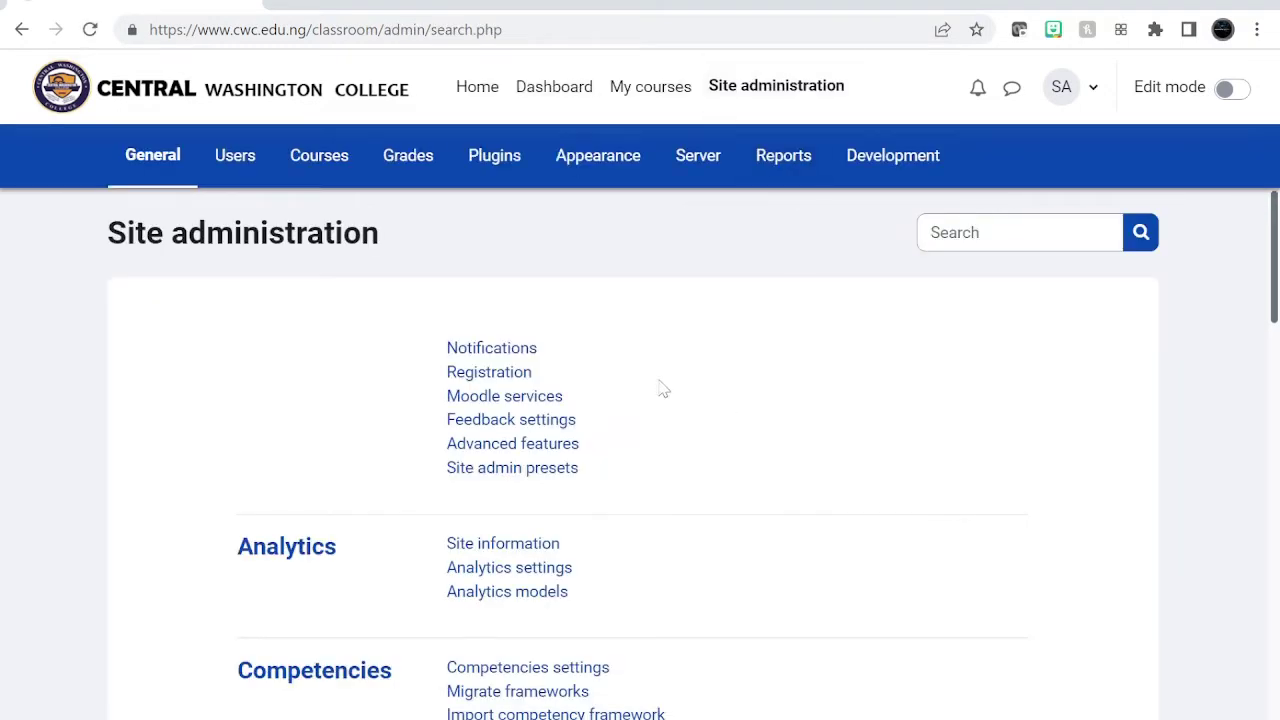
click(240, 160)
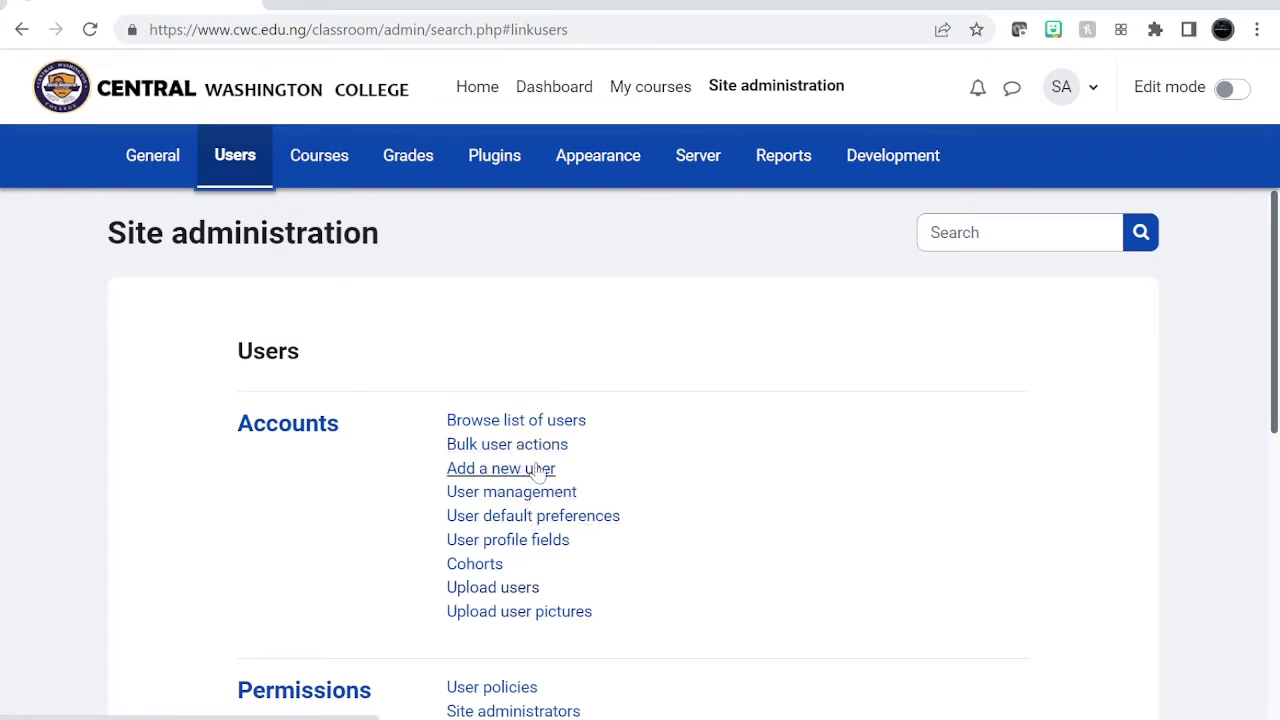
click(502, 474)
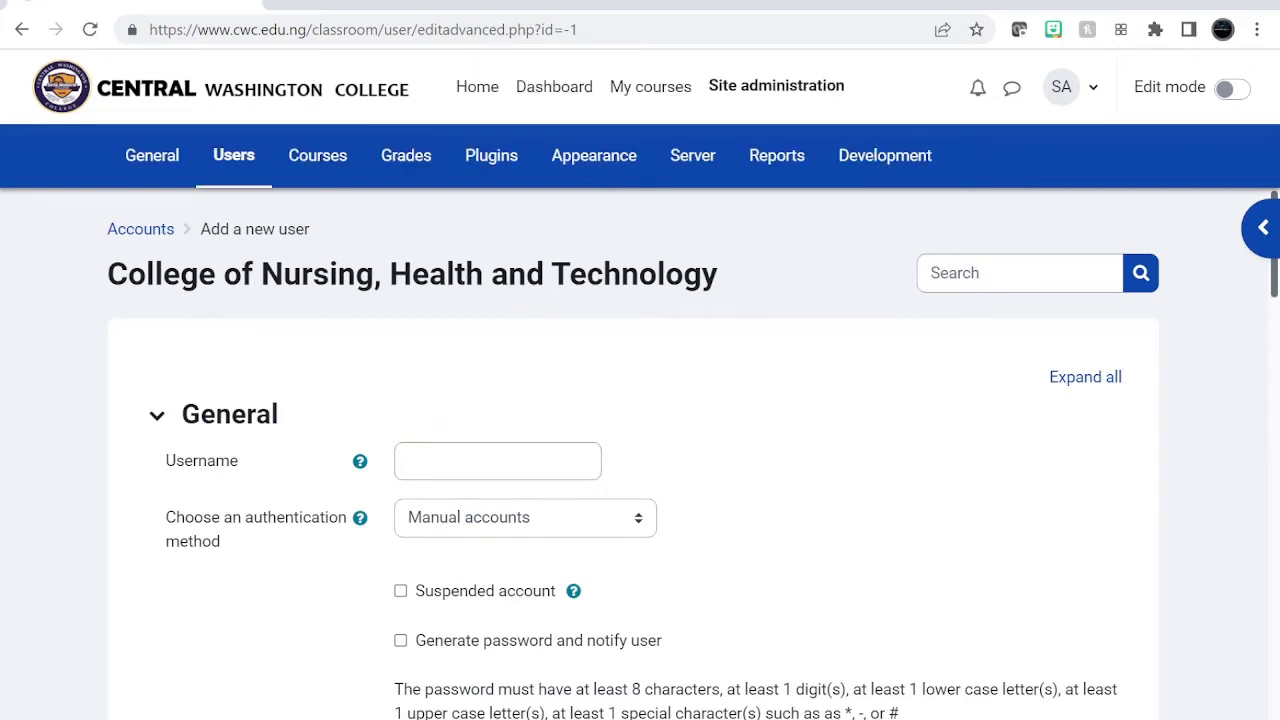
Enter the new account's username and tick Force password change
click(497, 461)
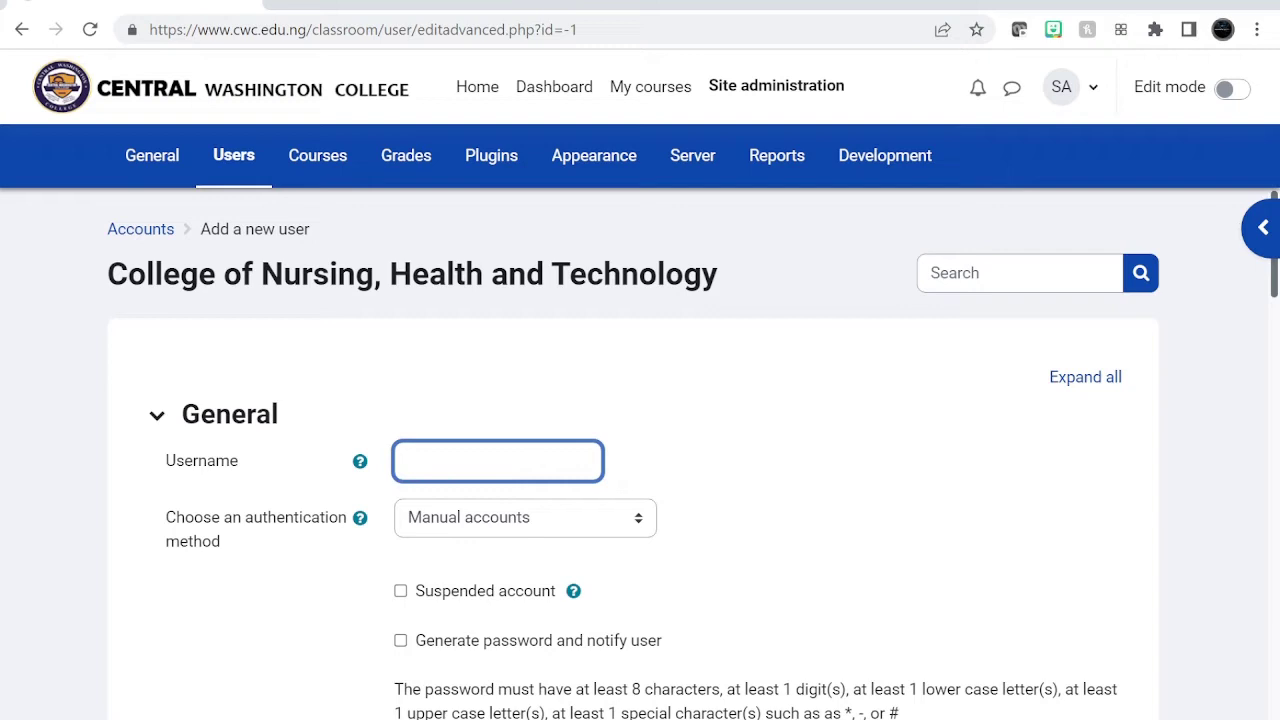
text(jamest)
key(BackSpace)
key(BackSpace)
key(BackSpace)
text(profjames)
scroll(476, 468, down, 1)
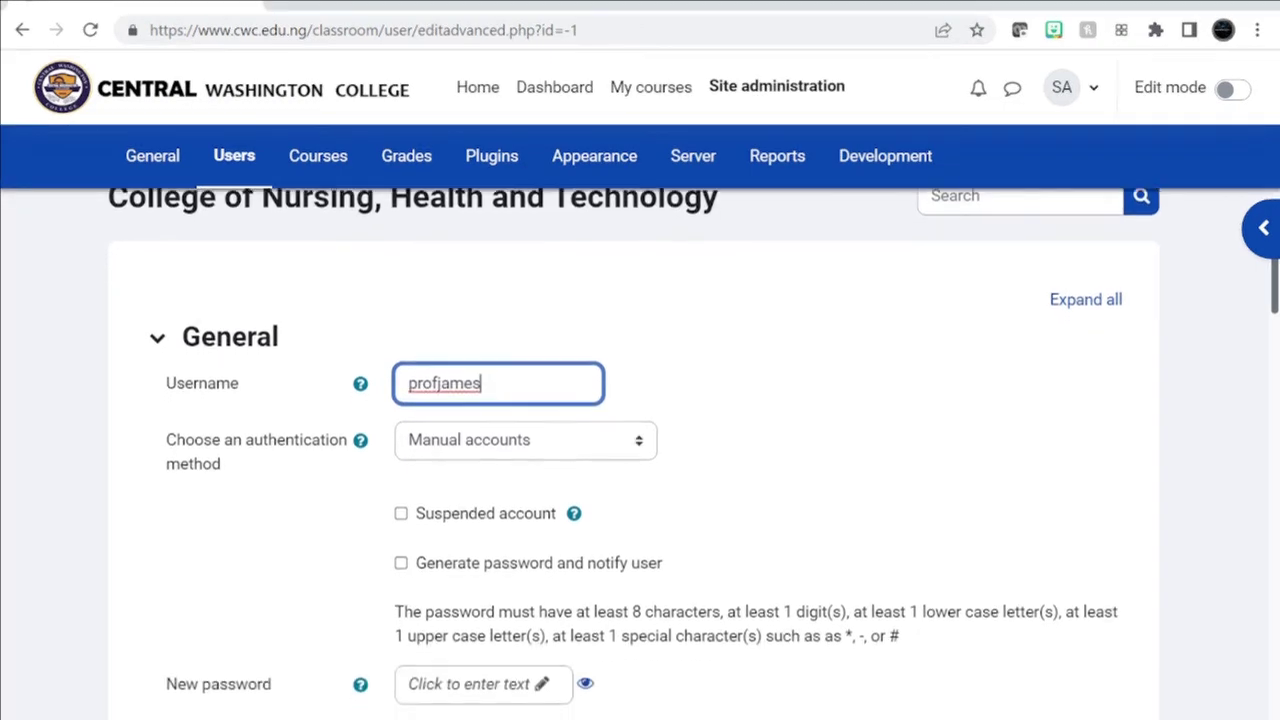
scroll(471, 466, down, 1)
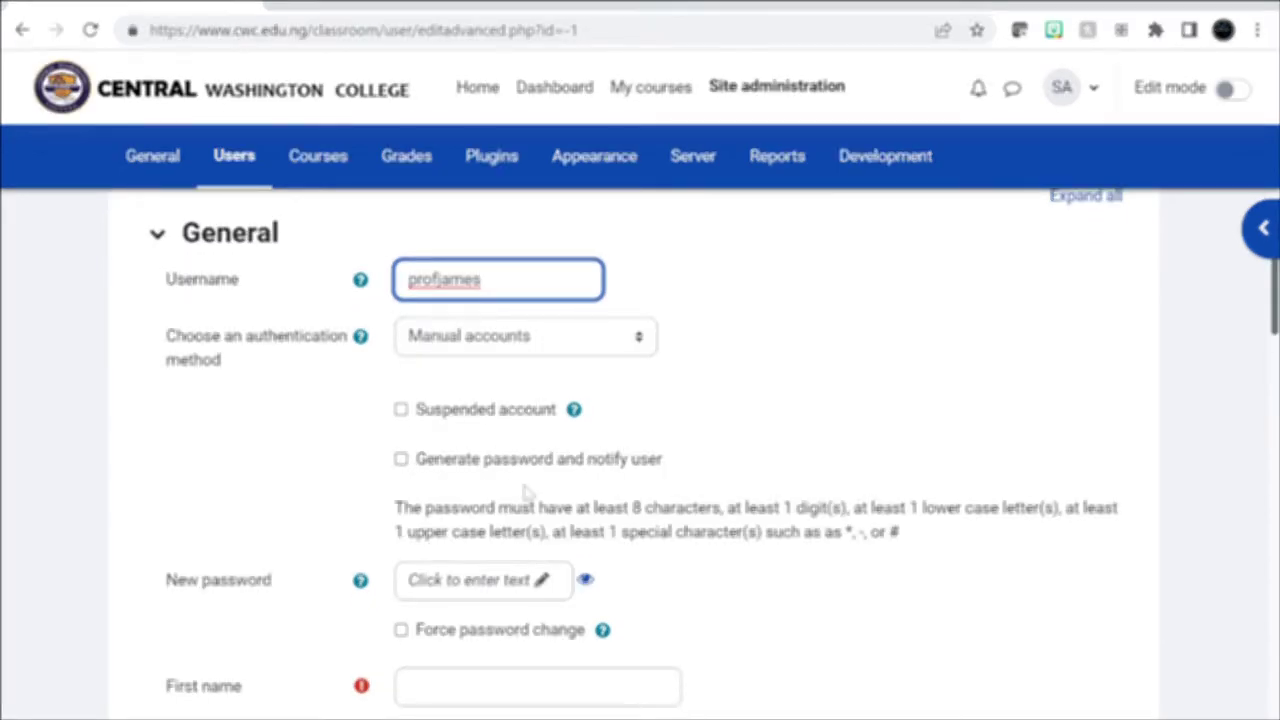
scroll(430, 482, down, 2)
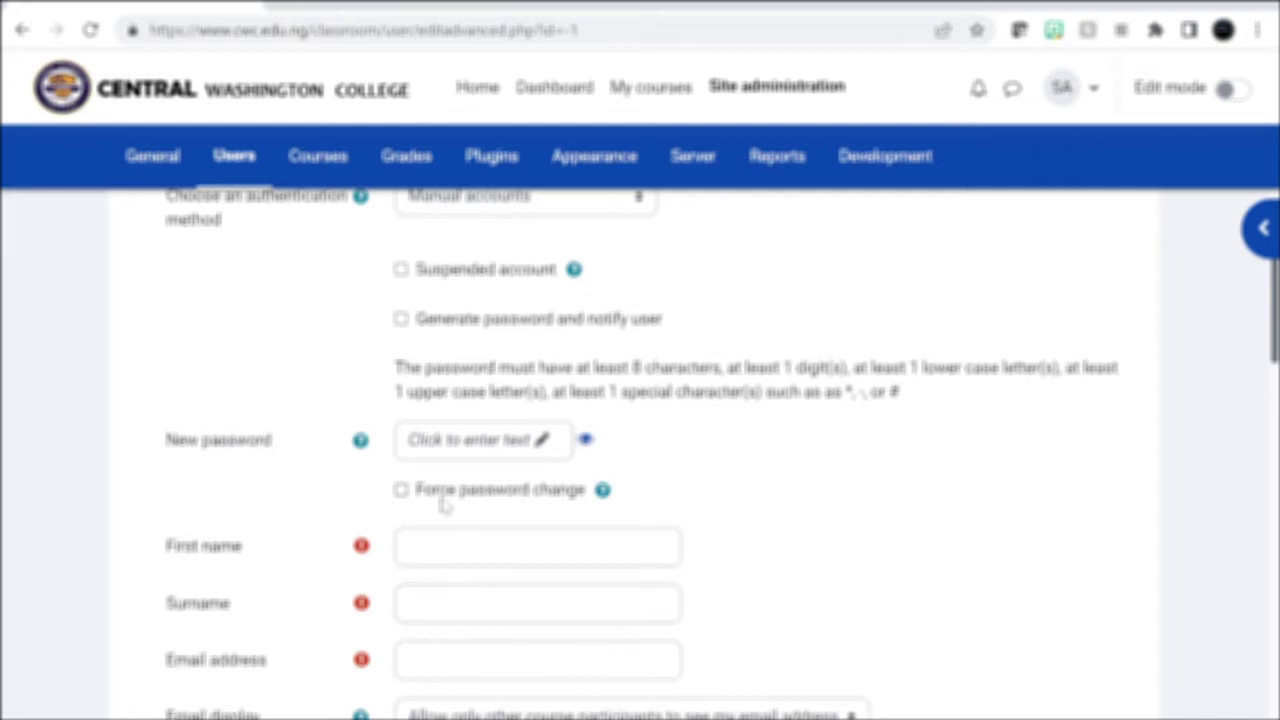
click(401, 490)
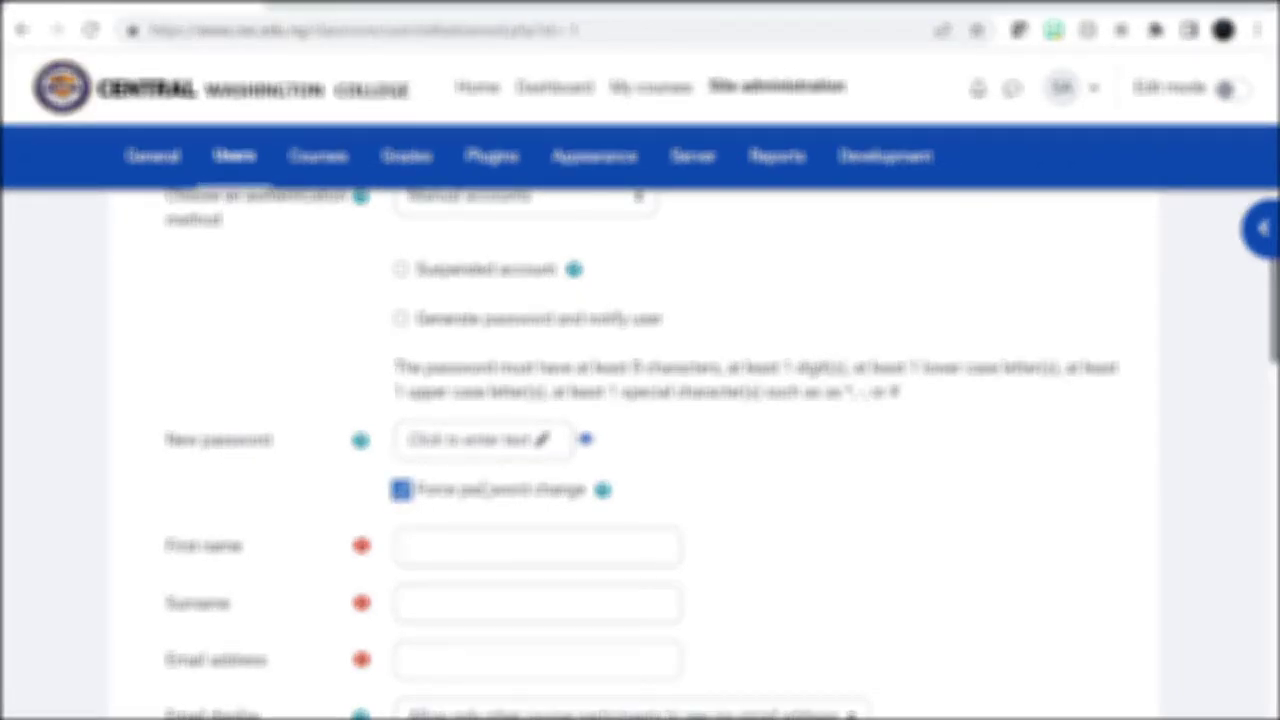
Fill in the user's first name, surname and the autofilled e-mail address
scroll(487, 490, down, 1)
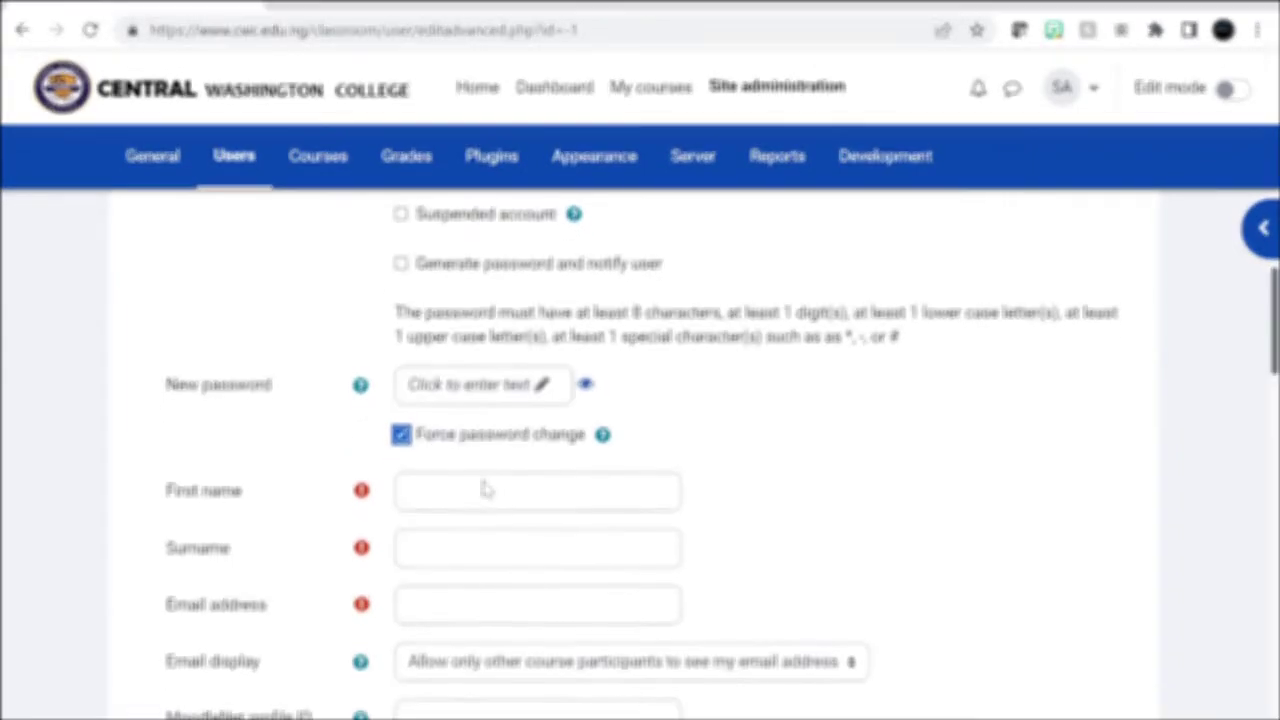
click(486, 487)
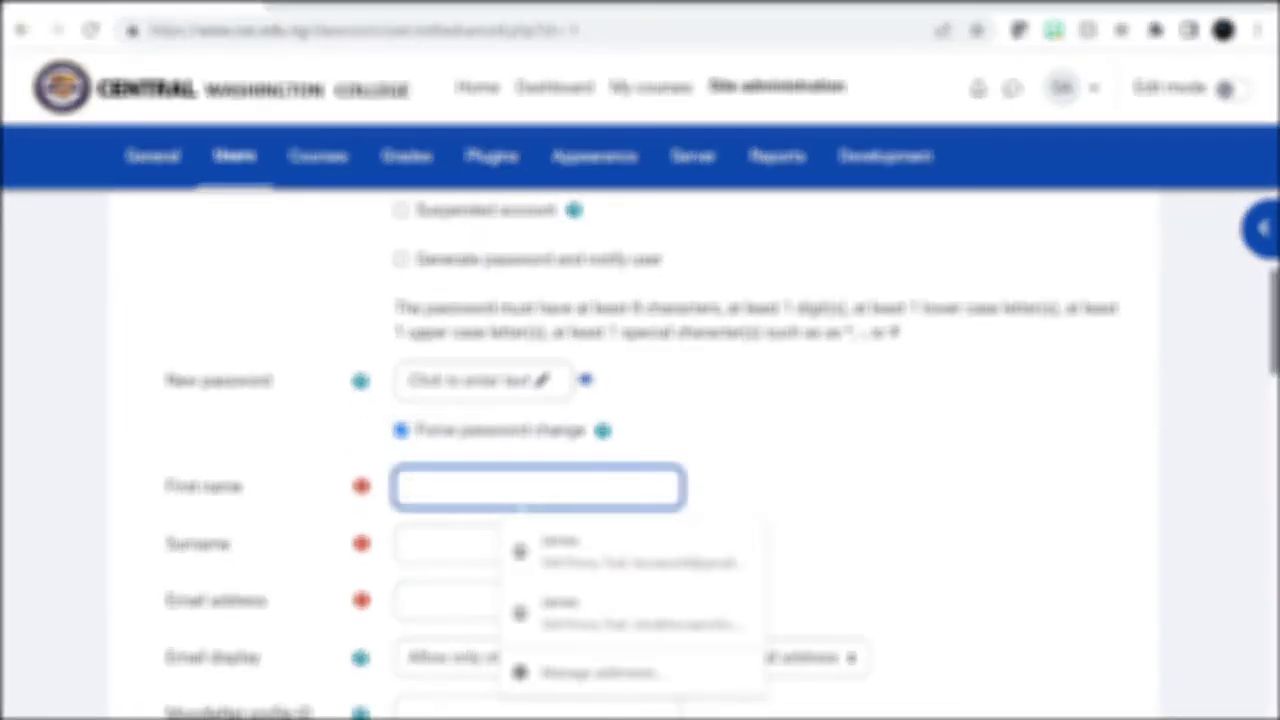
key(Tab)
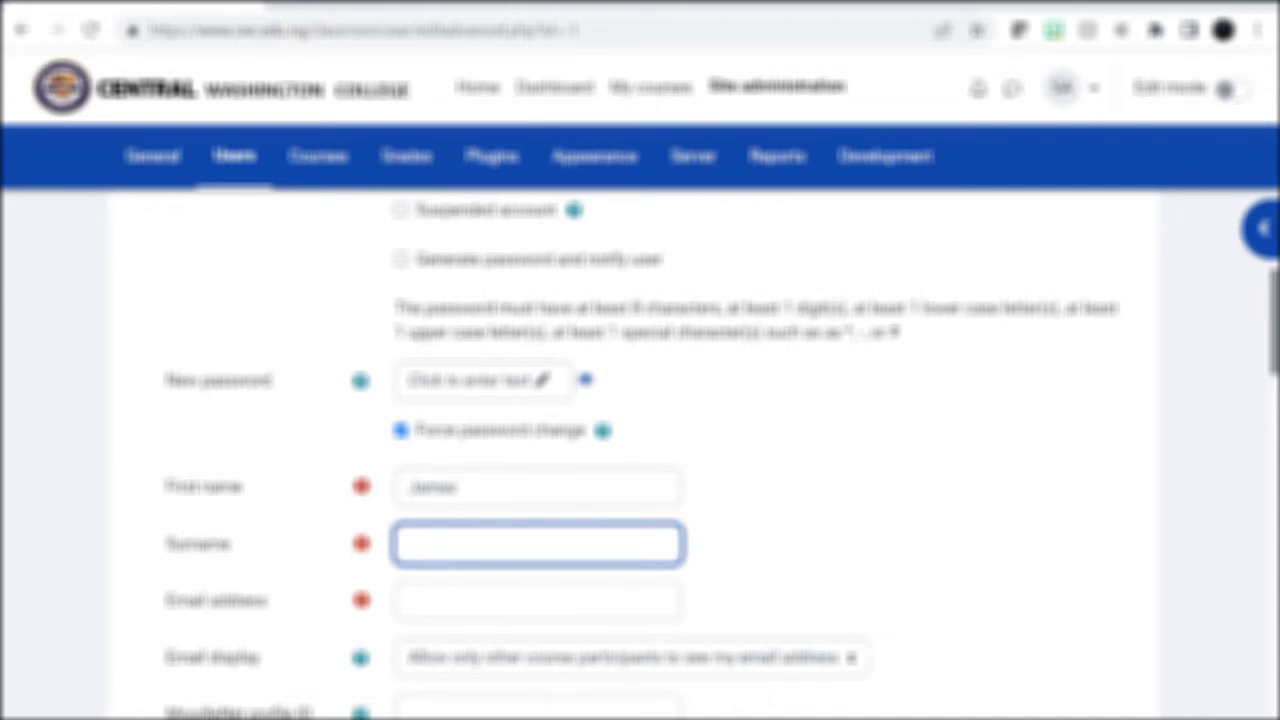
key(Tab)
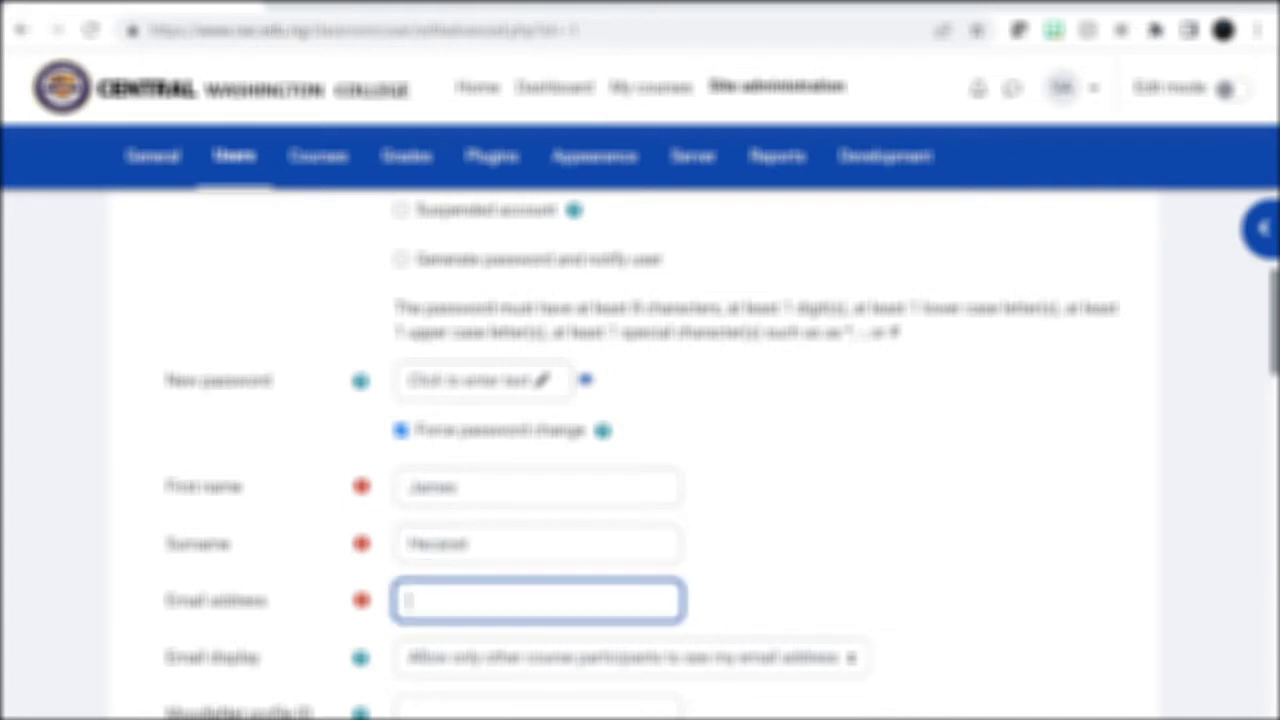
text(info)
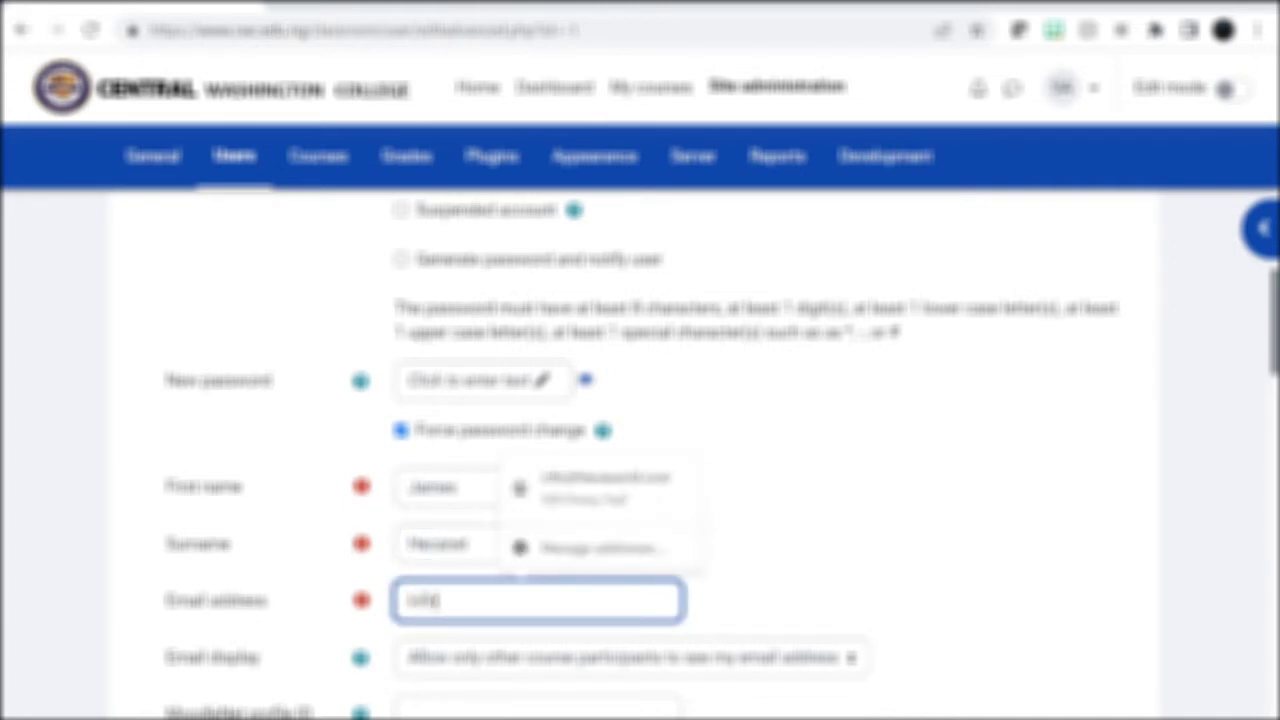
key(Down)
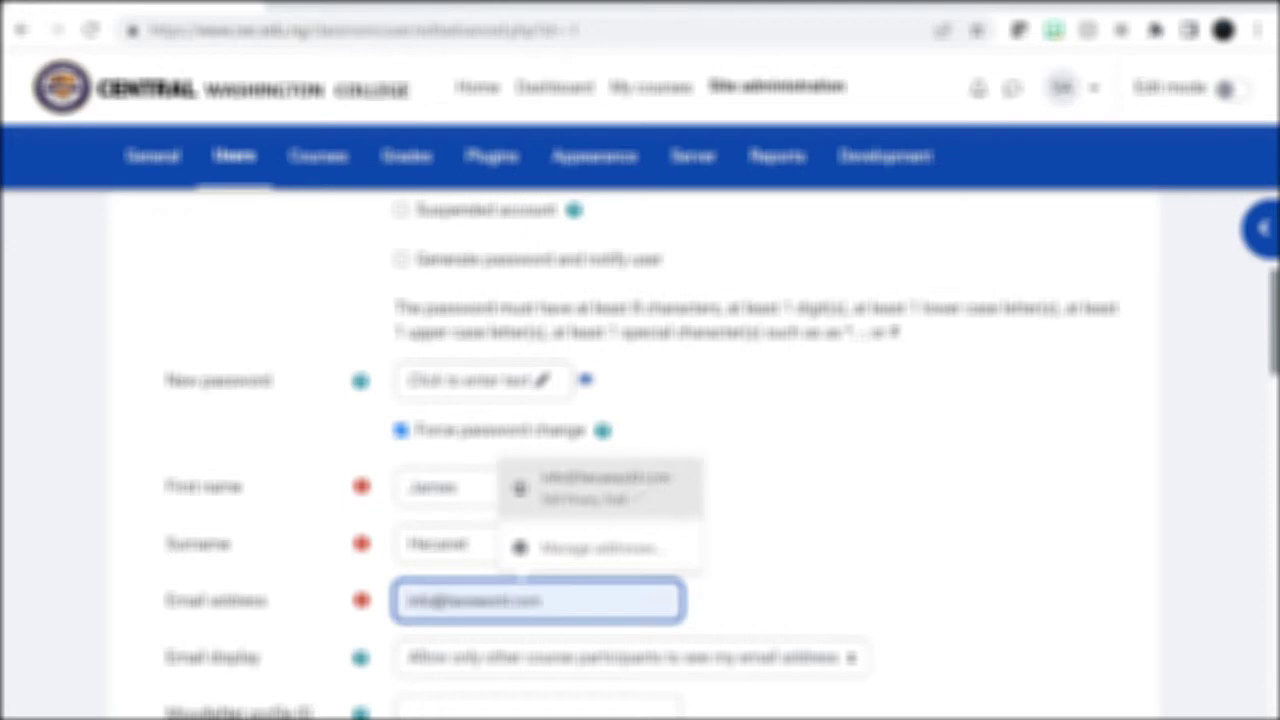
key(Return)
scroll(640, 450, down, 2)
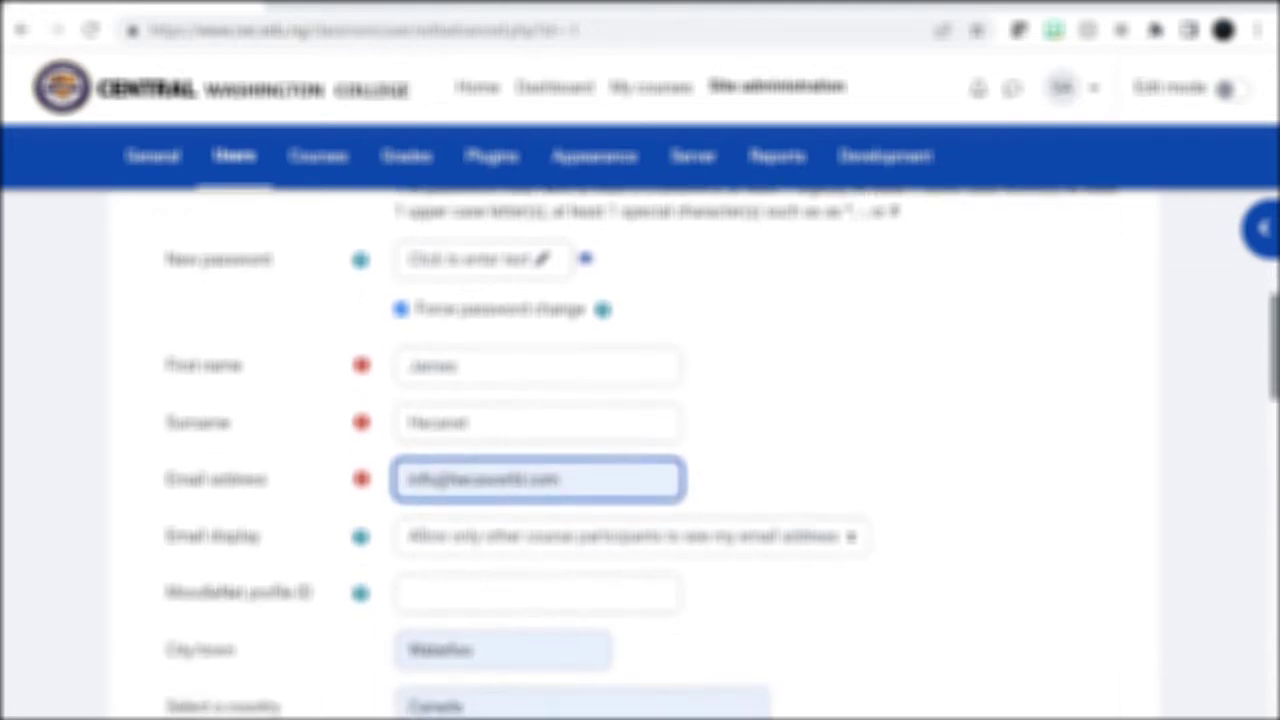
scroll(505, 400, down, 5)
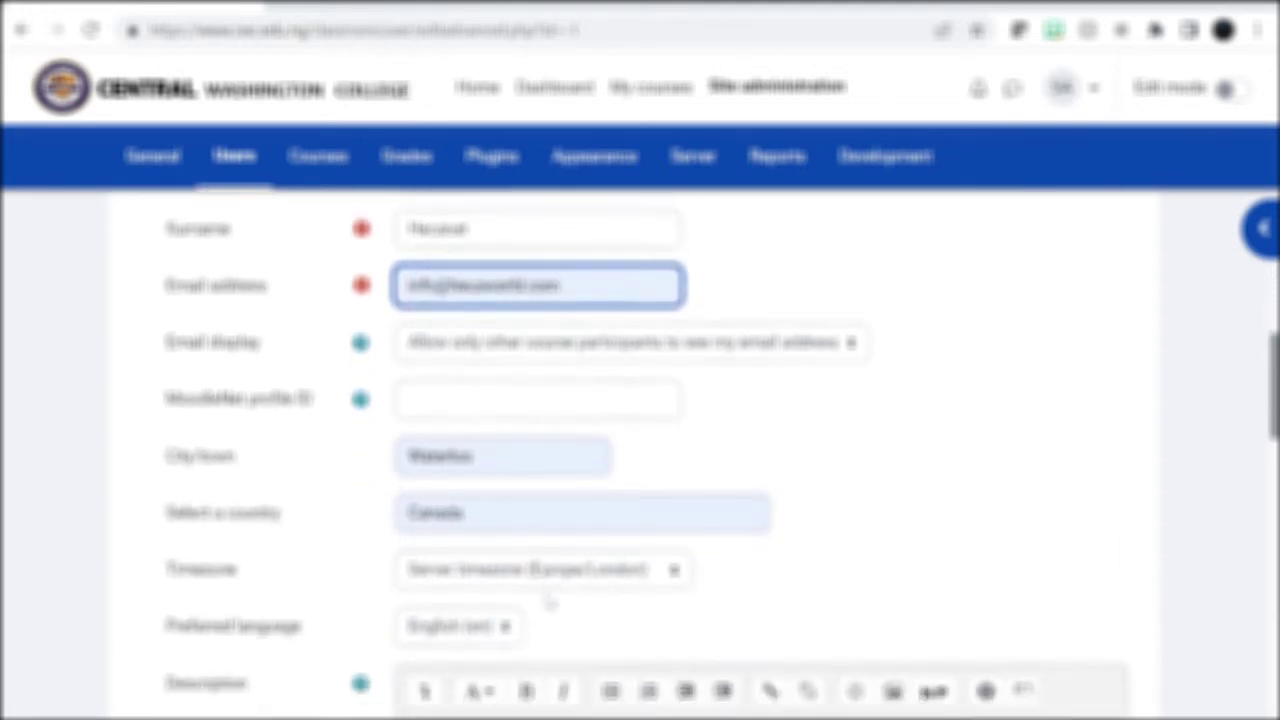
scroll(640, 450, down, 4)
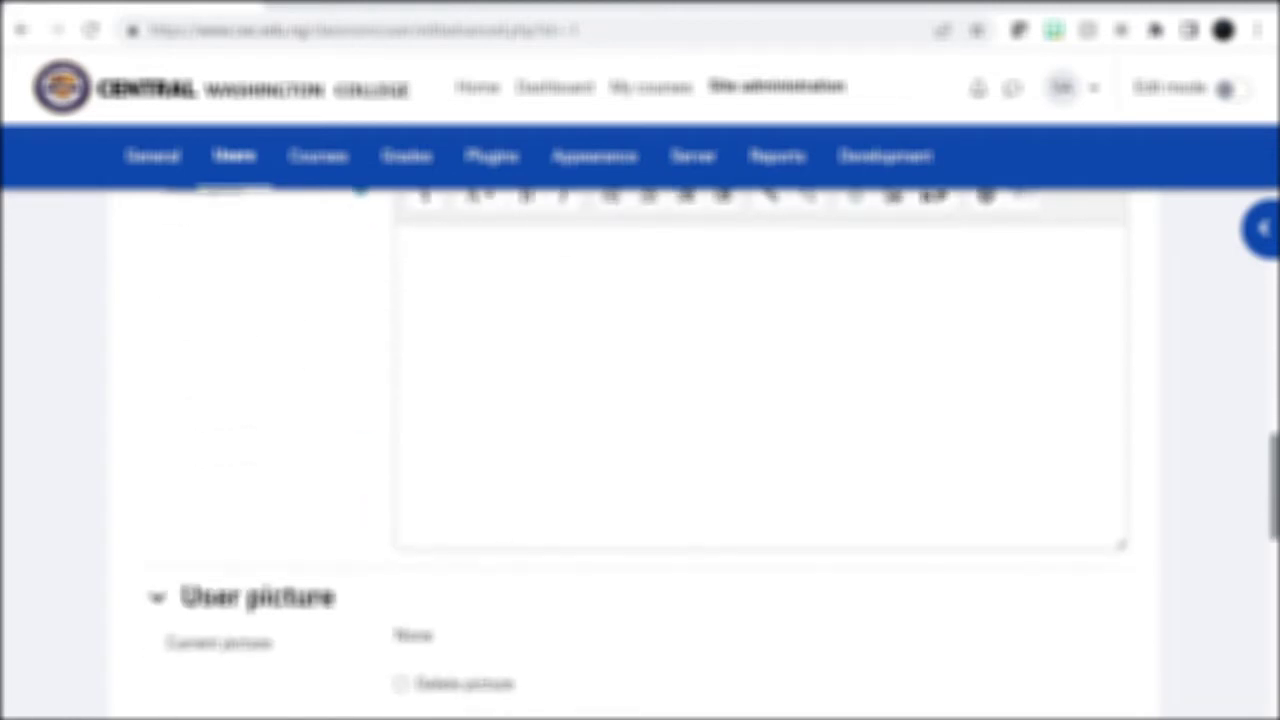
scroll(640, 450, down, 3)
scroll(563, 349, down, 3)
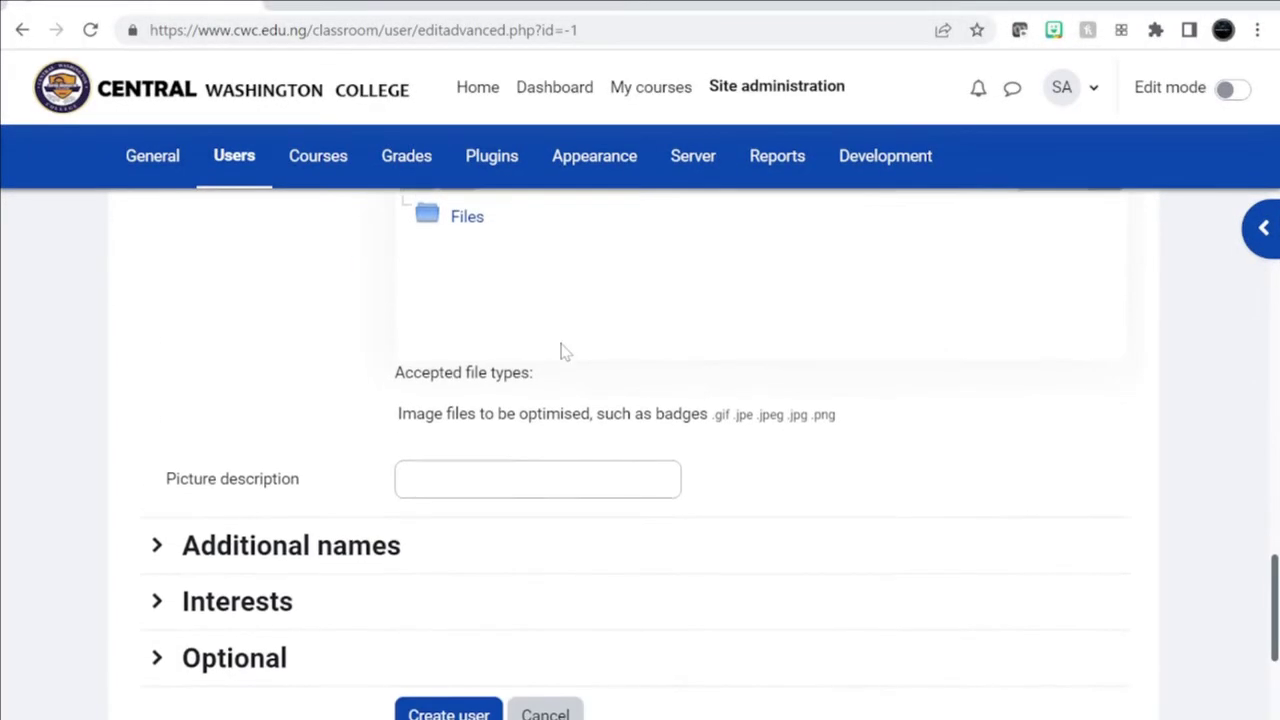
scroll(563, 349, up, 2)
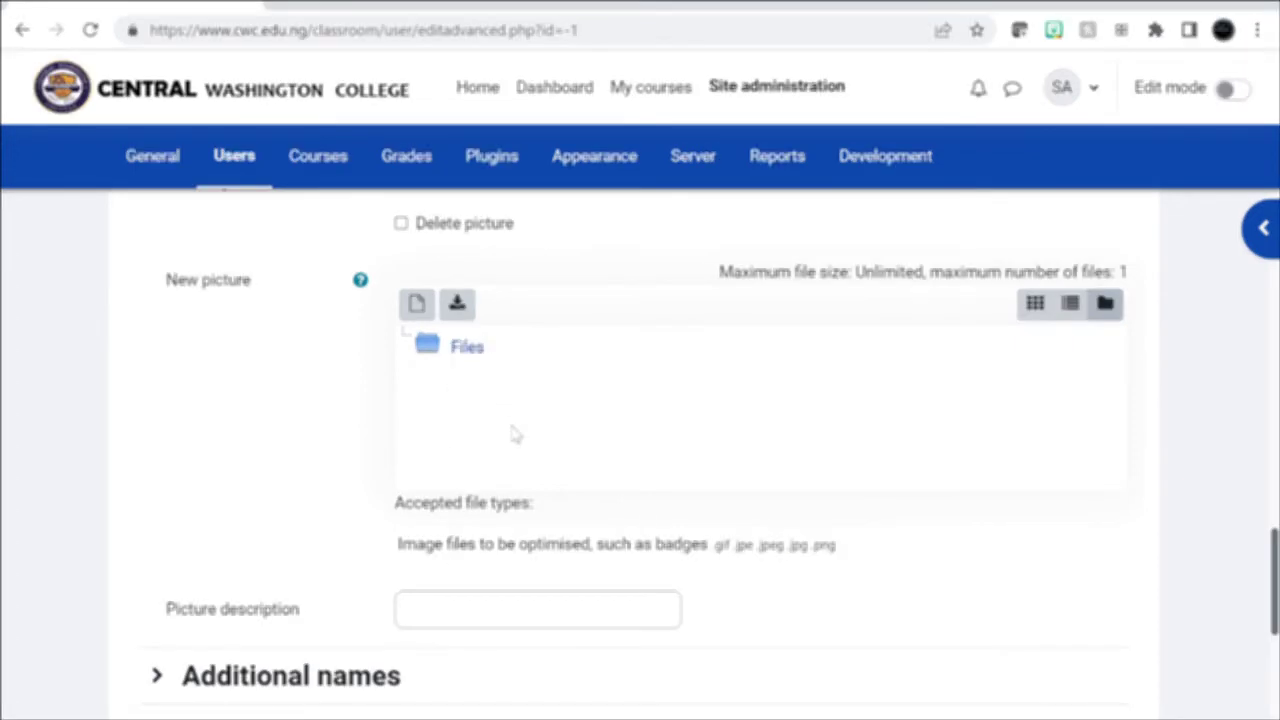
scroll(513, 433, up, 4)
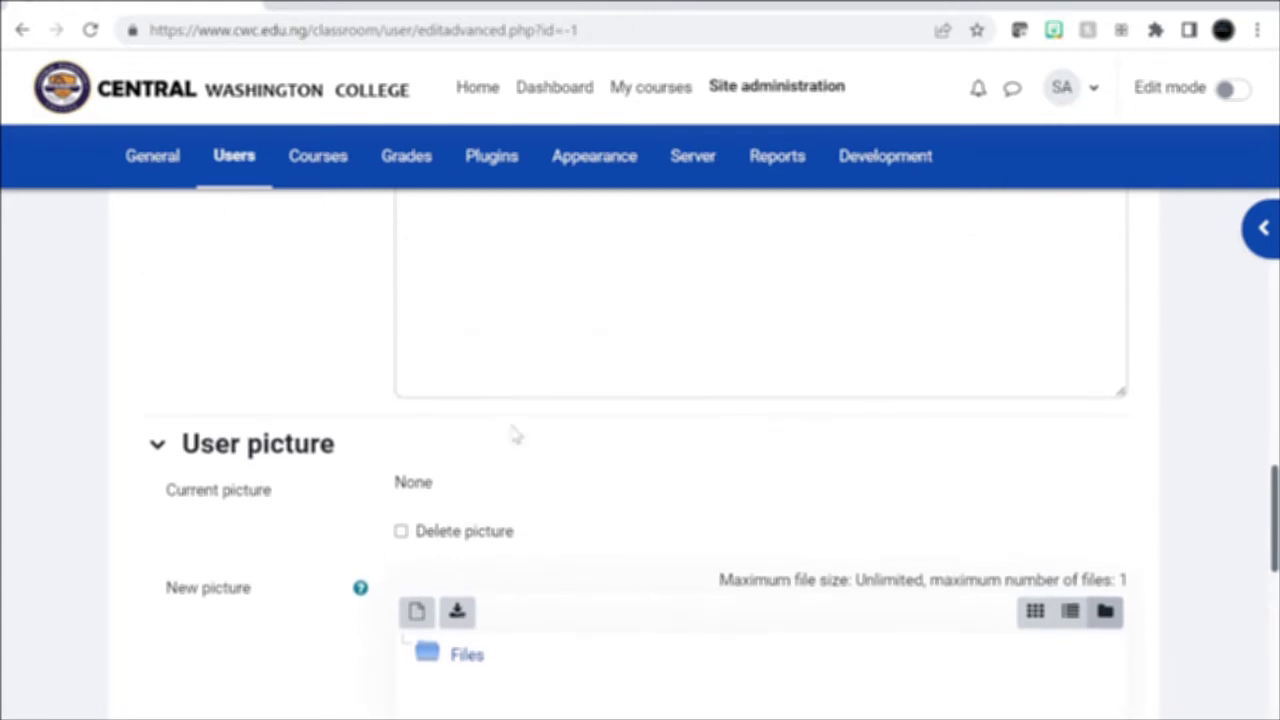
scroll(515, 434, up, 3)
scroll(515, 434, down, 8)
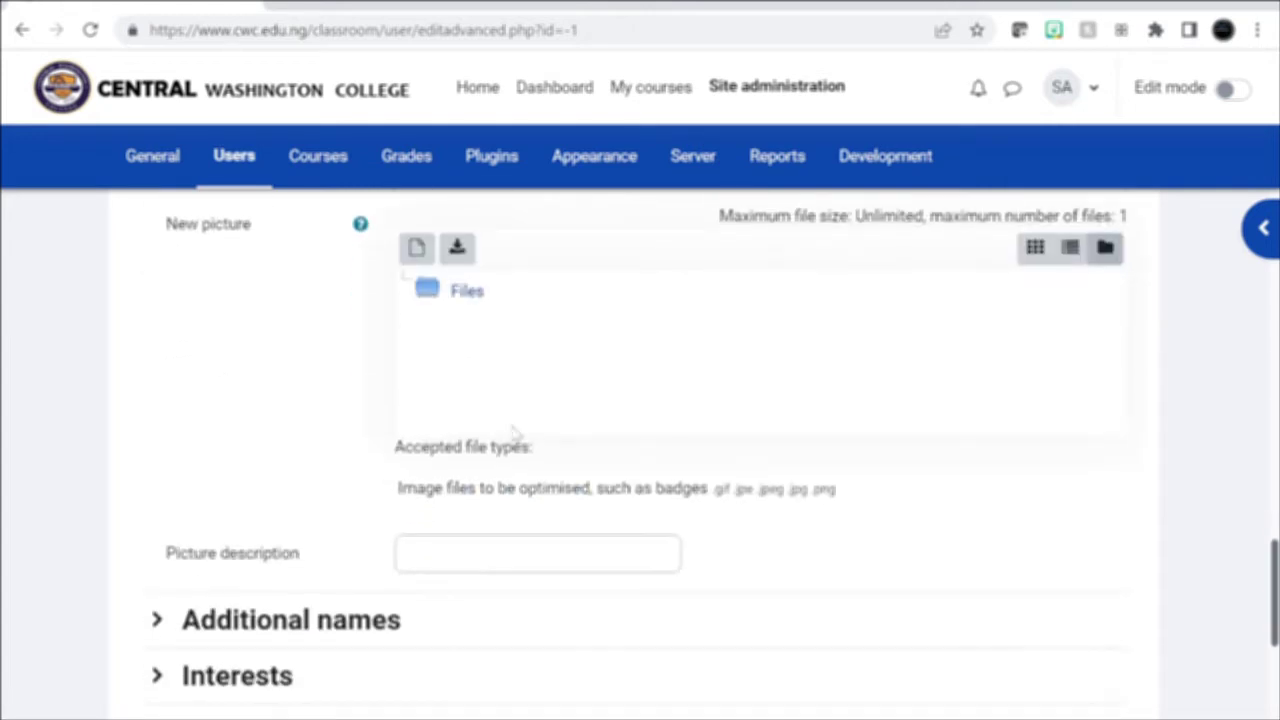
click(470, 300)
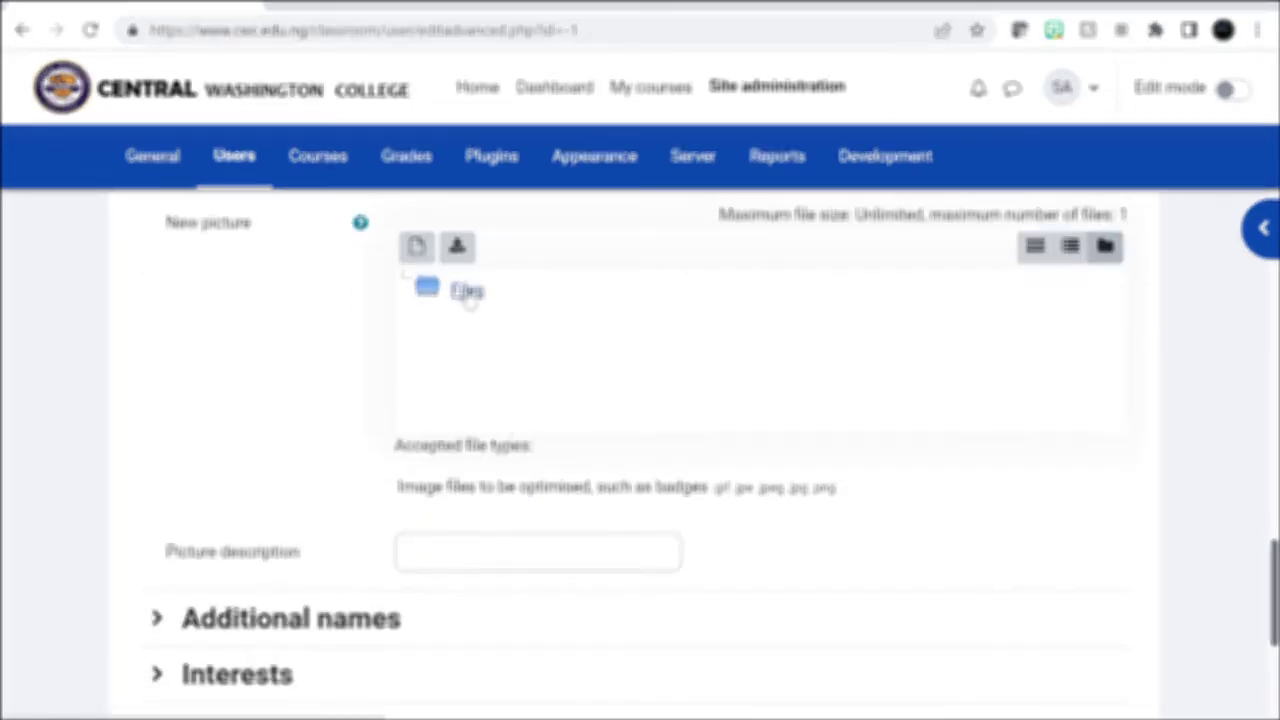
double_click(470, 300)
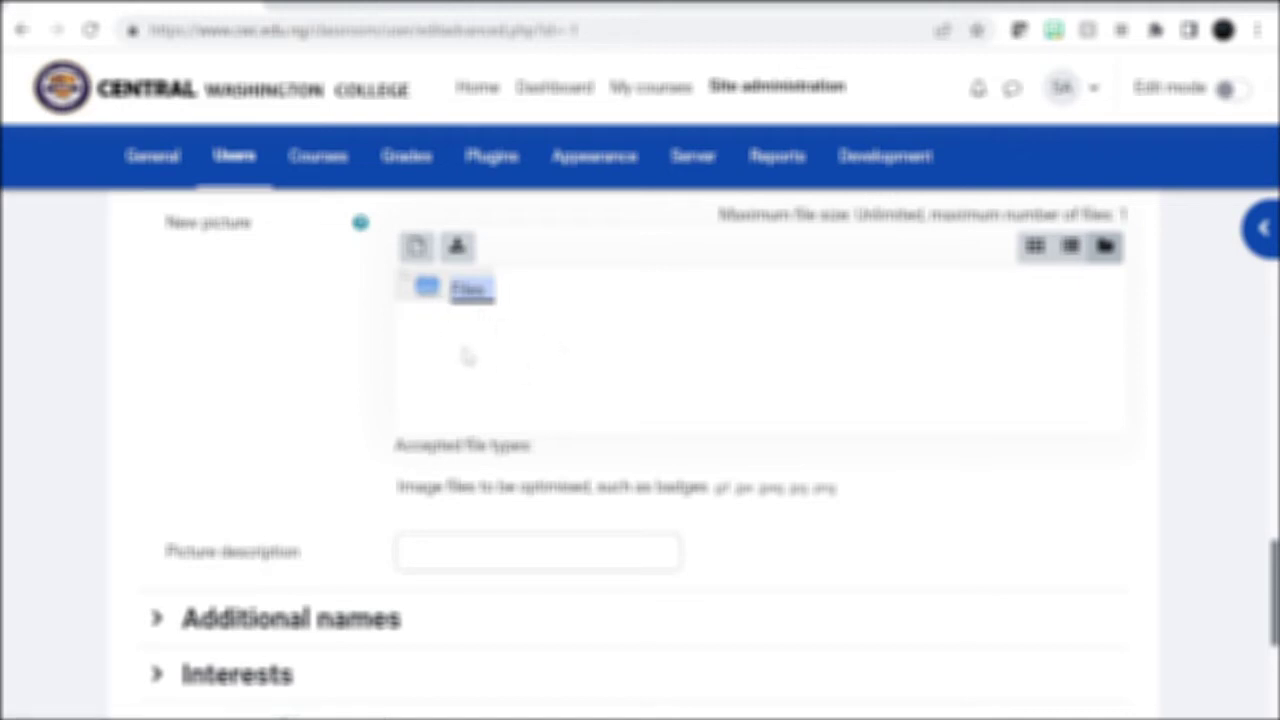
scroll(465, 355, down, 2)
click(538, 420)
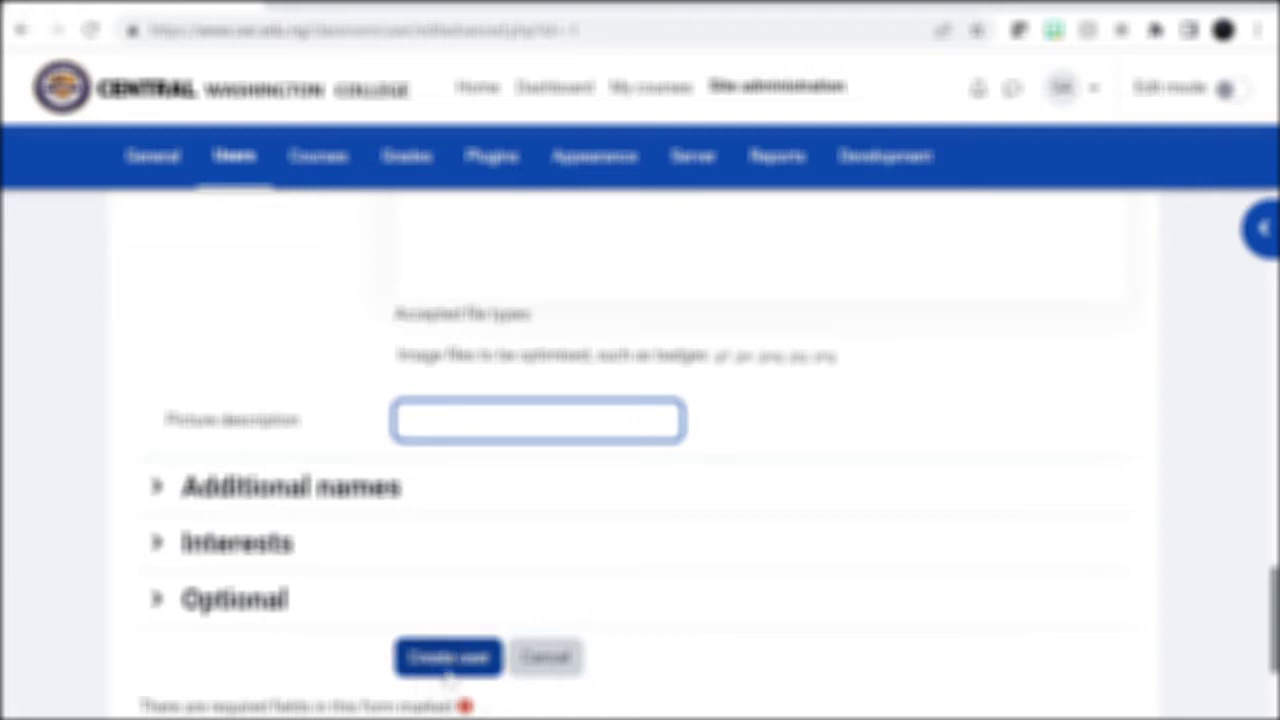
Tick and then untick the generate-password option to keep a manually set password
scroll(457, 657, up, 3)
scroll(598, 421, up, 3)
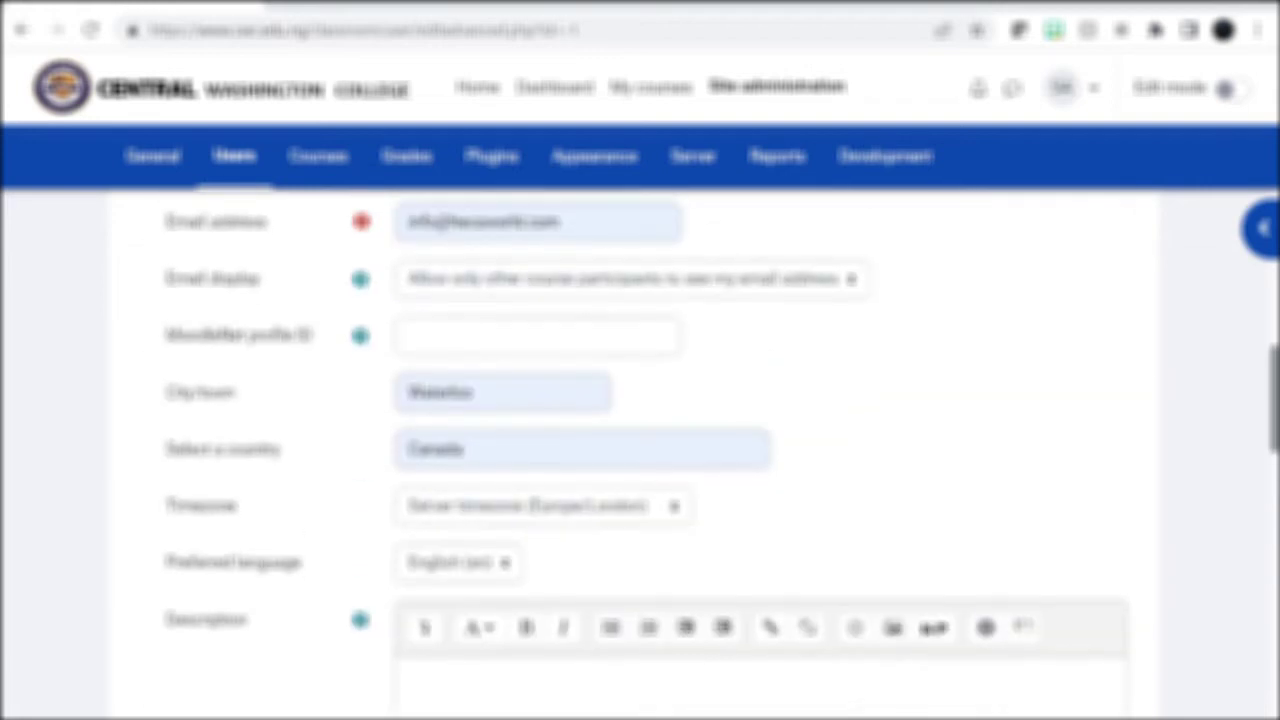
scroll(640, 450, up, 5)
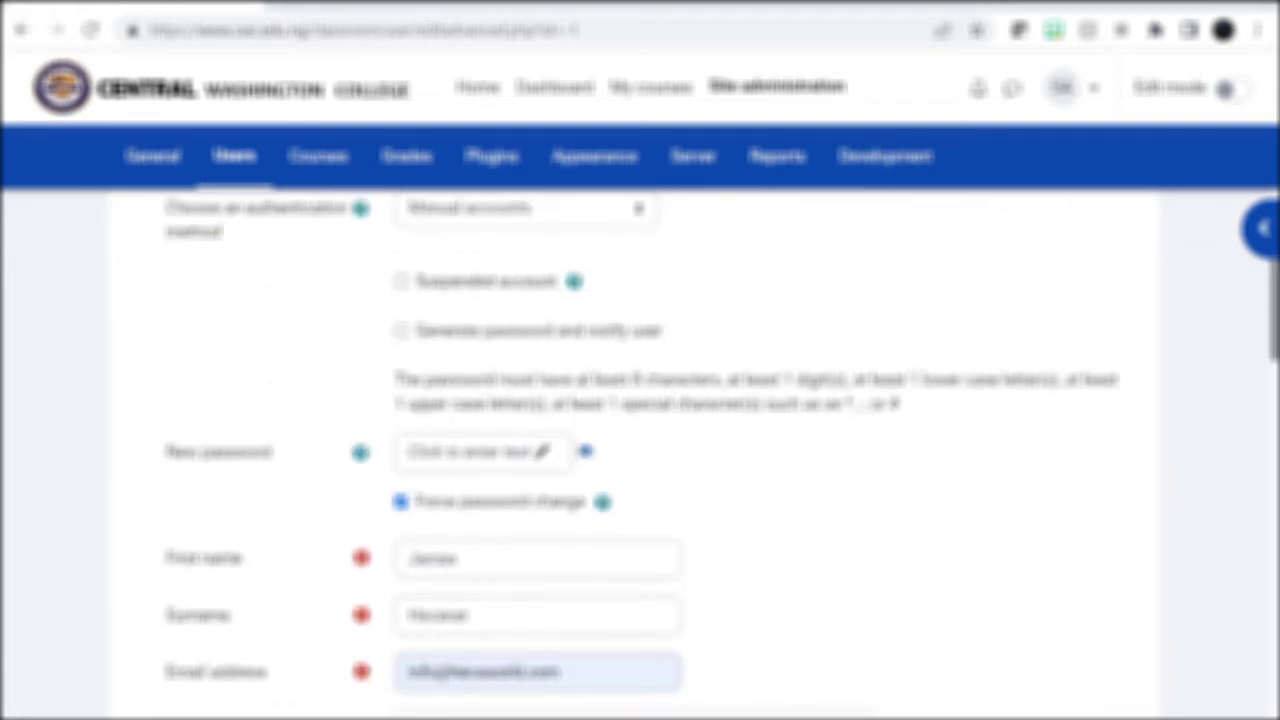
scroll(600, 420, up, 1)
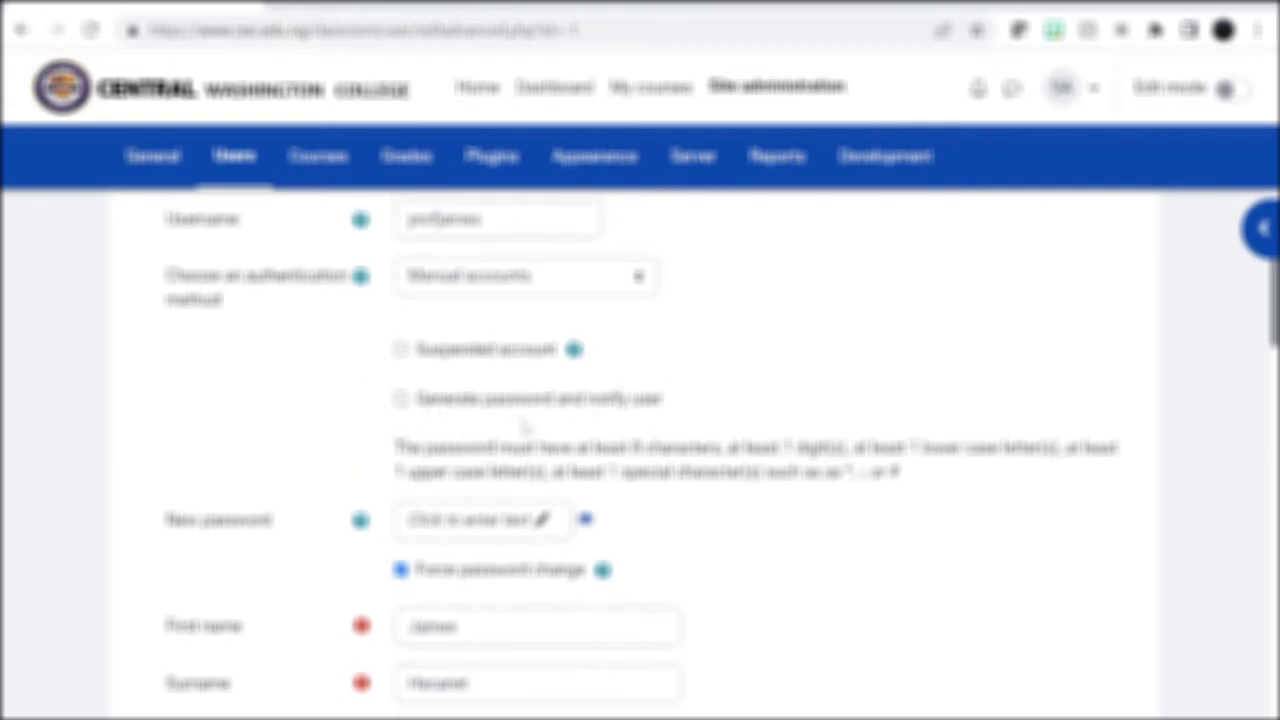
click(401, 400)
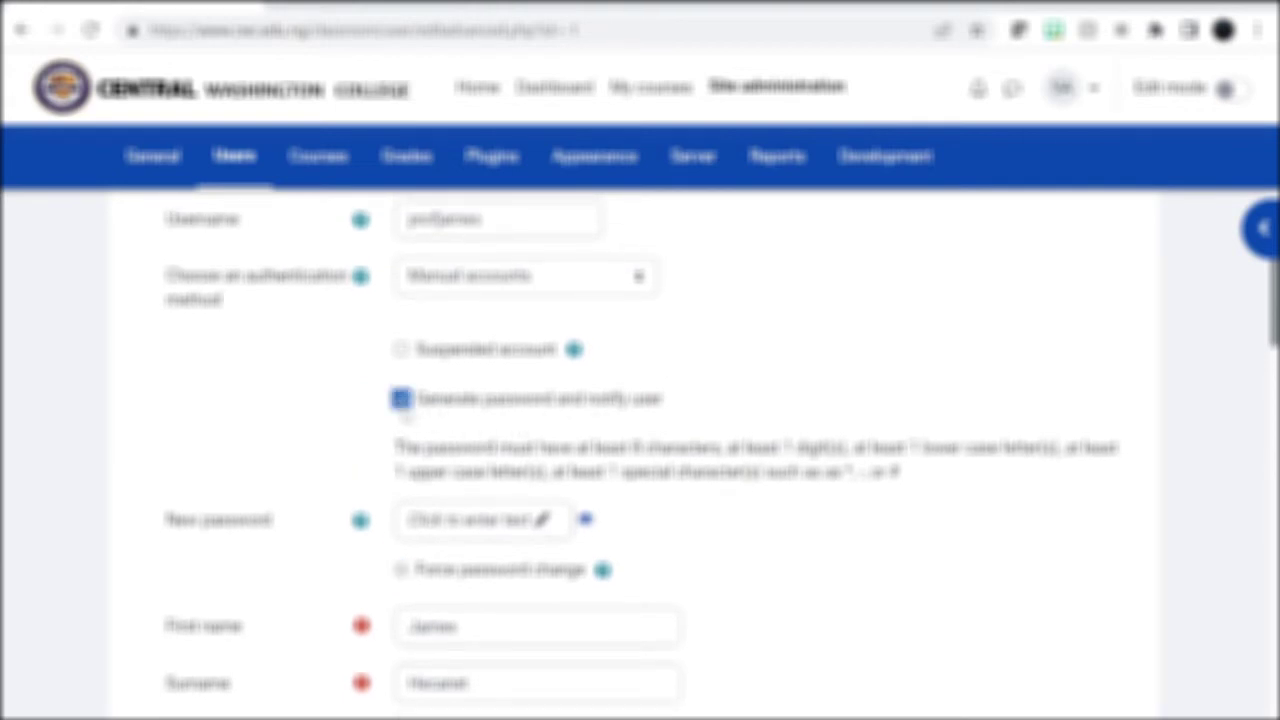
click(401, 400)
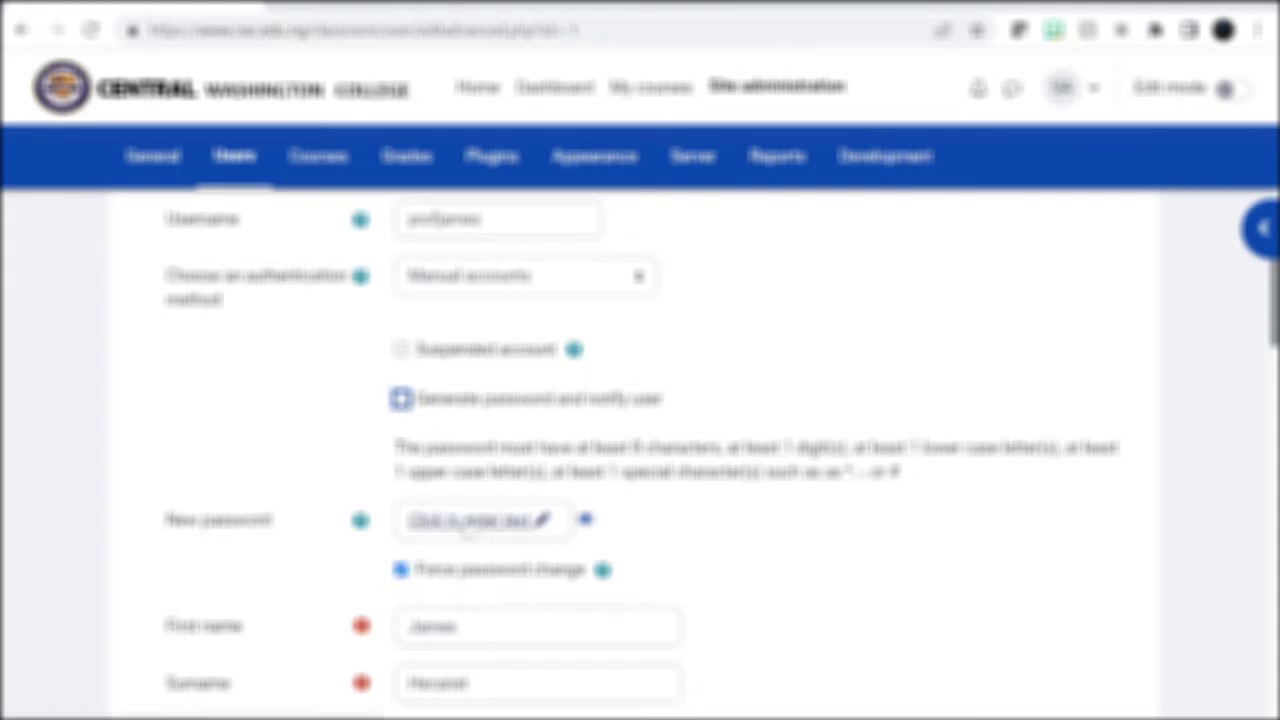
Type the new account's password, correcting a mistyped character
click(460, 525)
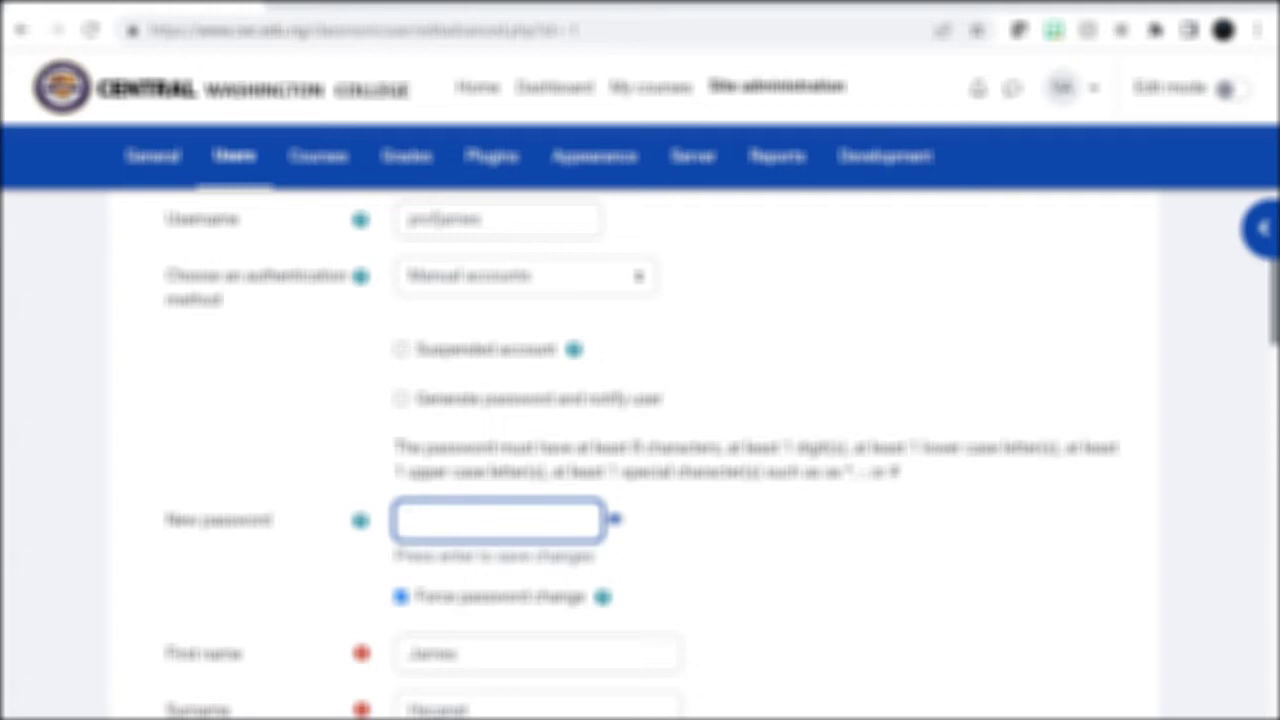
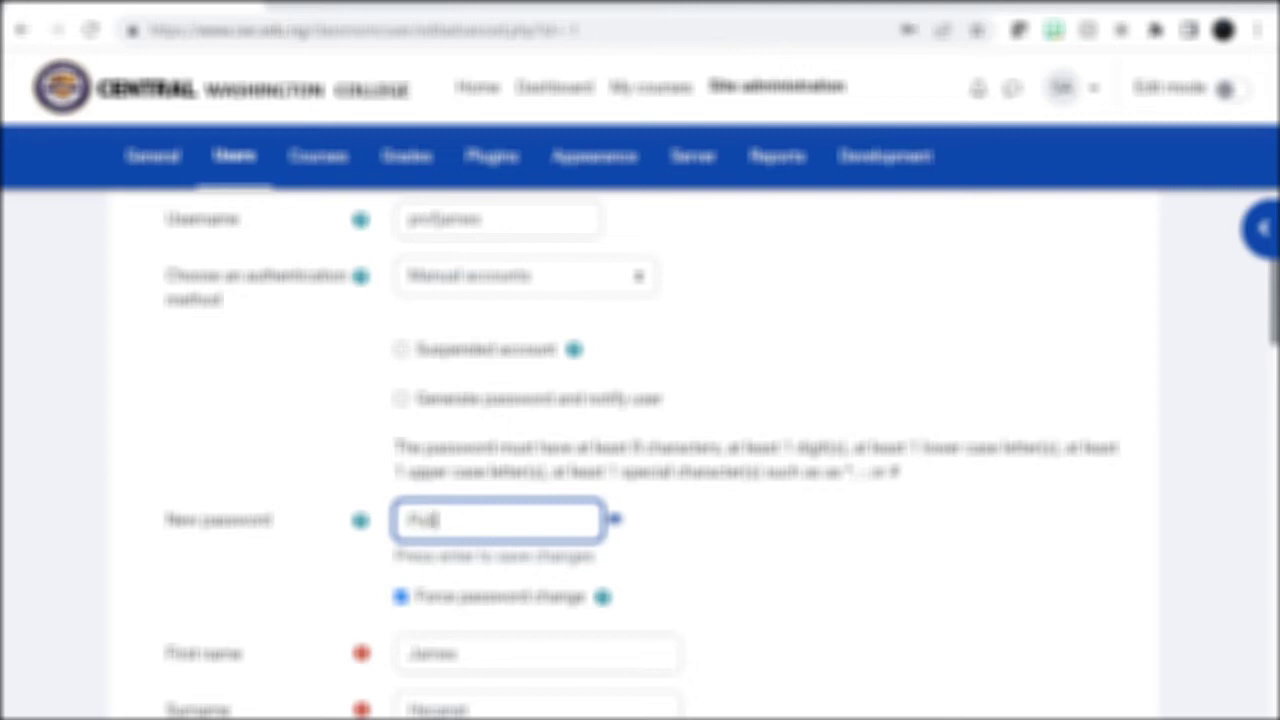
scroll(640, 457, down, 1)
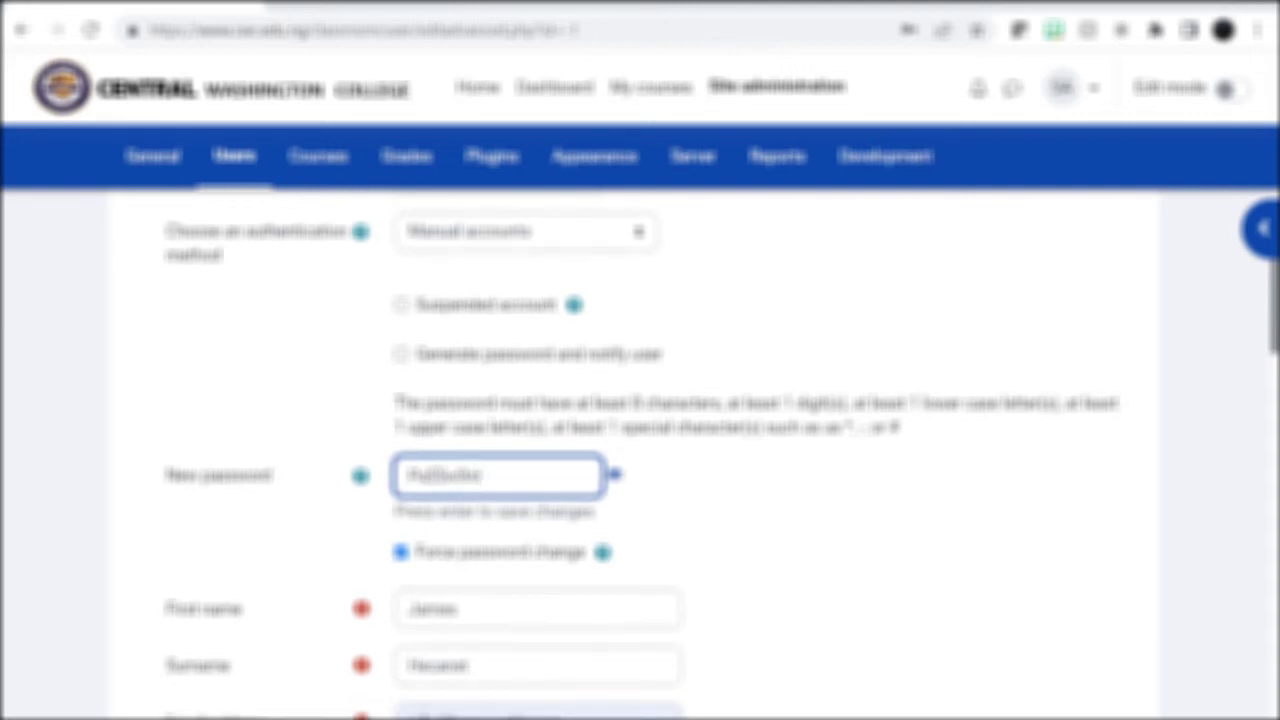
scroll(640, 450, down, 4)
scroll(640, 450, down, 10)
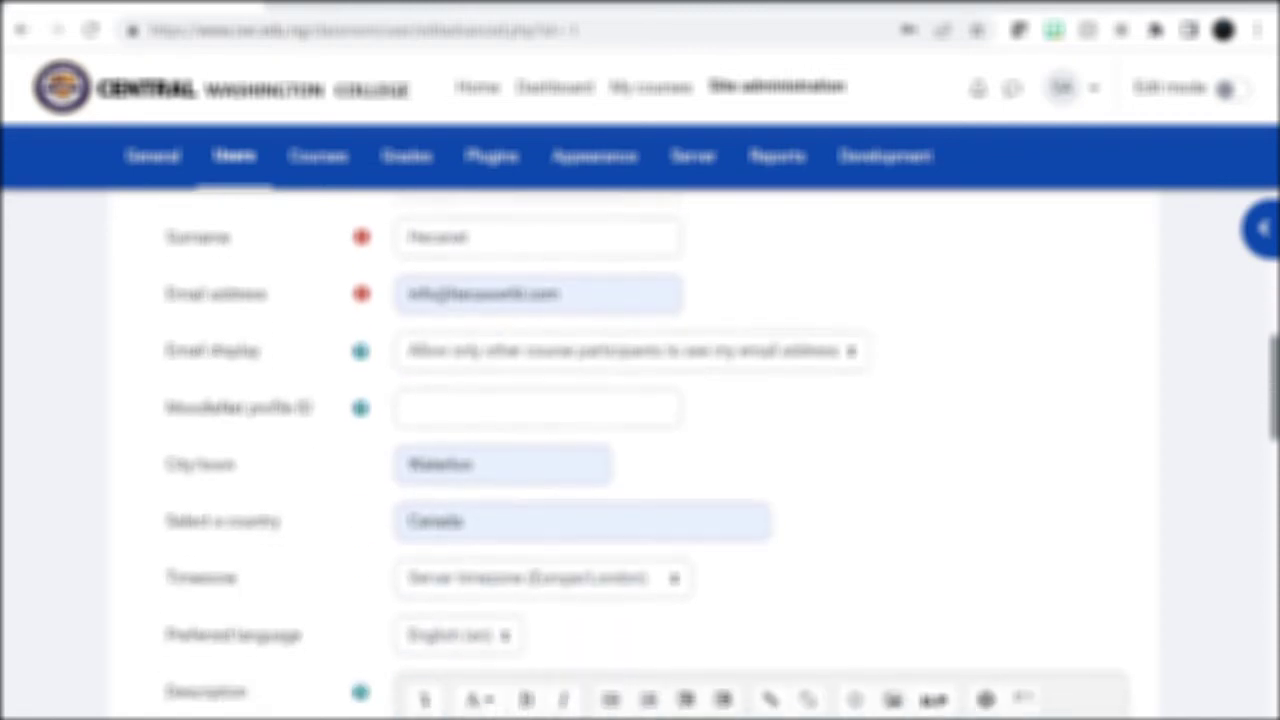
scroll(517, 511, down, 10)
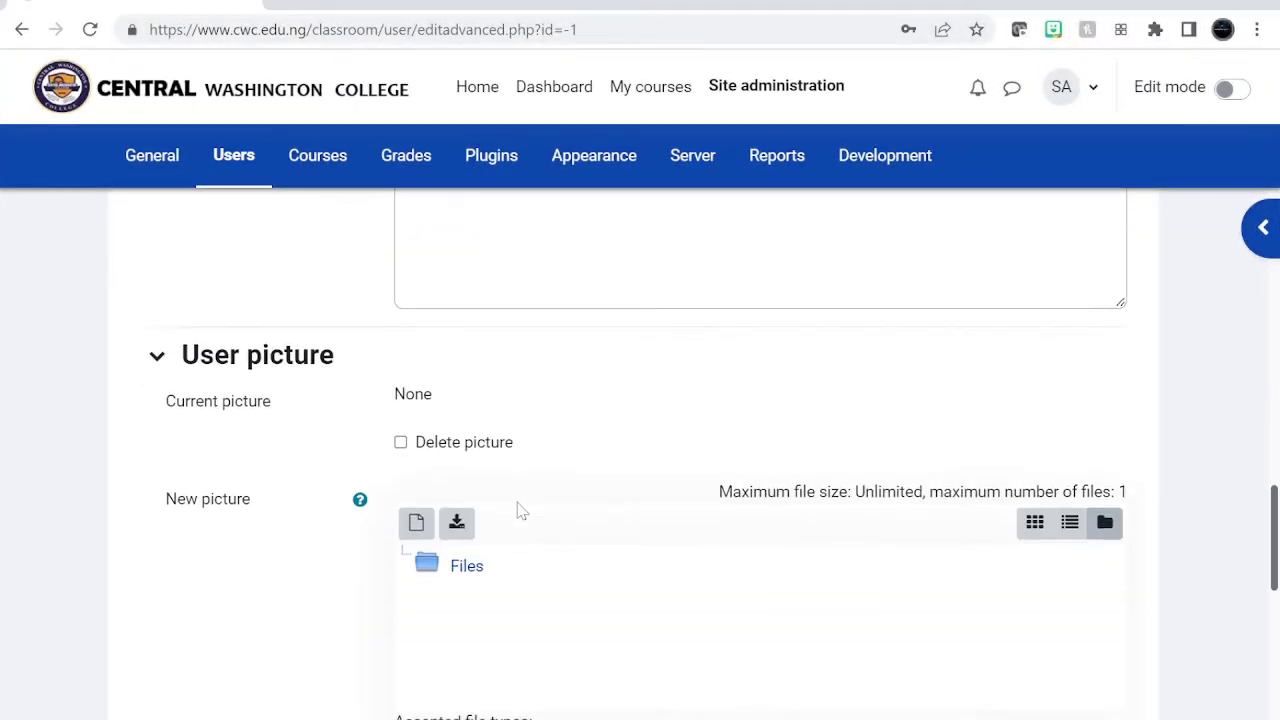
scroll(521, 511, down, 5)
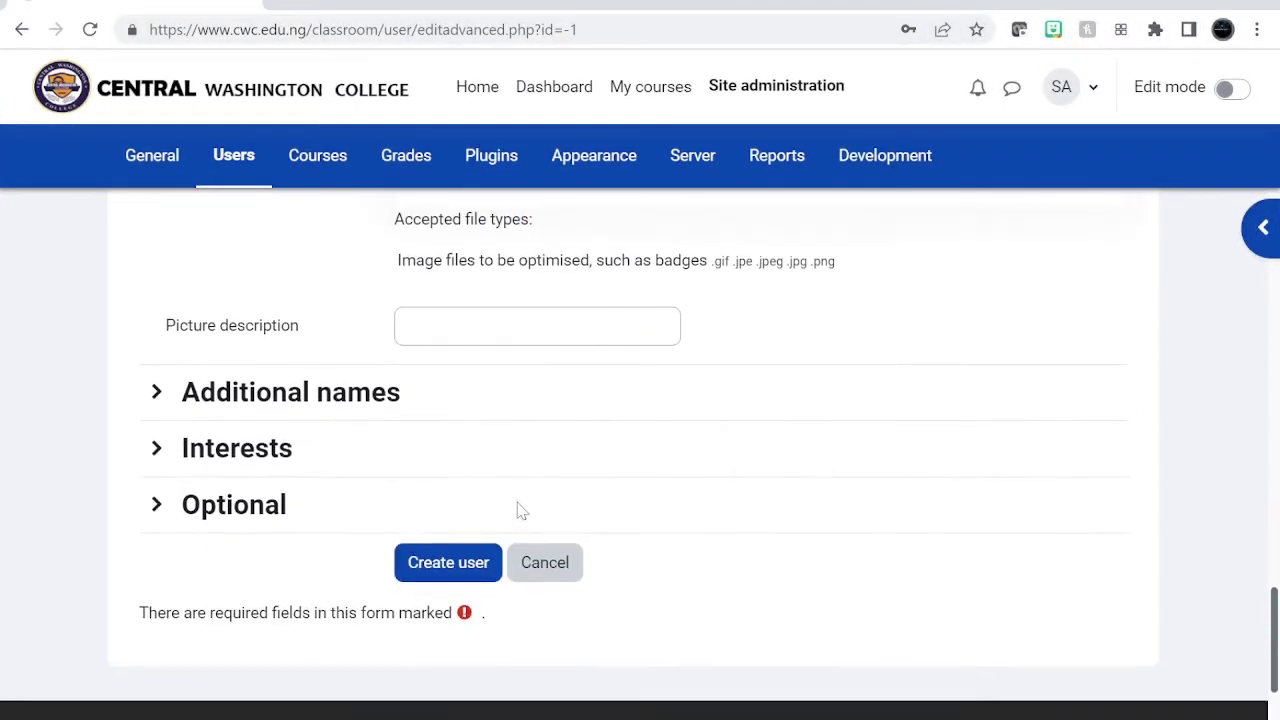
Create the user and check it heads the 10-user list with Waterloo, Canada
click(446, 557)
scroll(743, 357, down, 2)
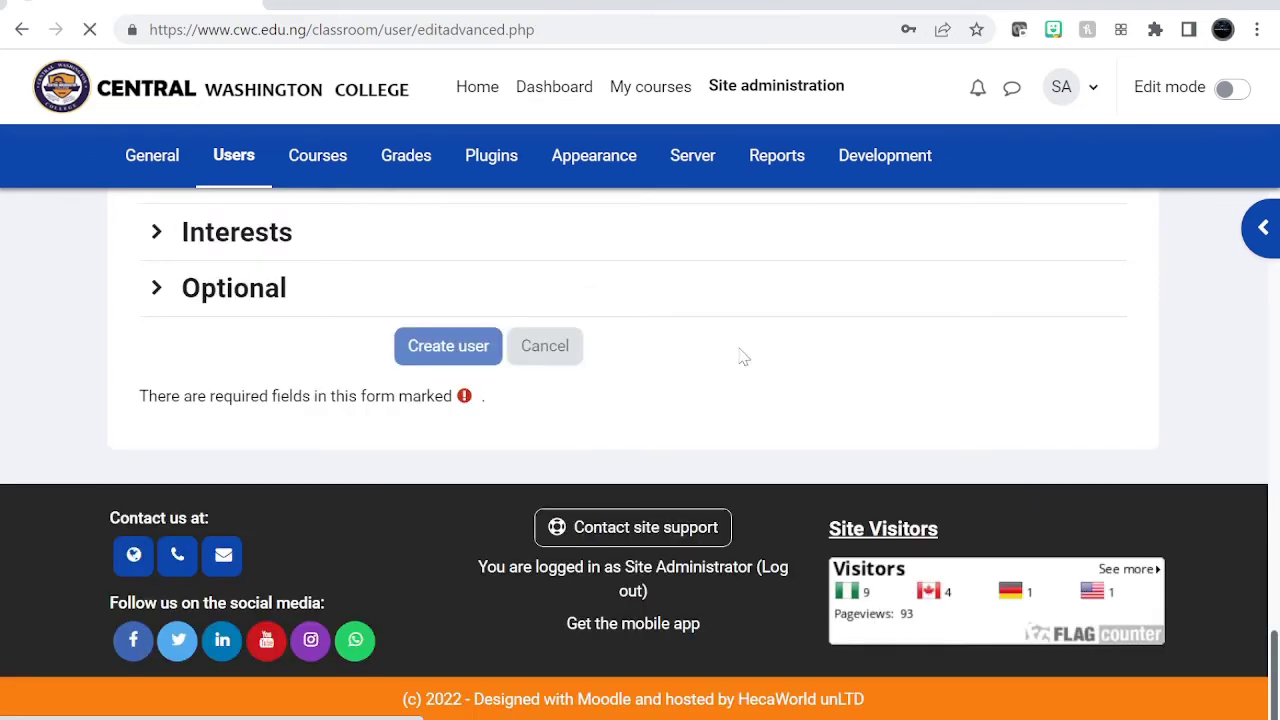
scroll(743, 357, up, 10)
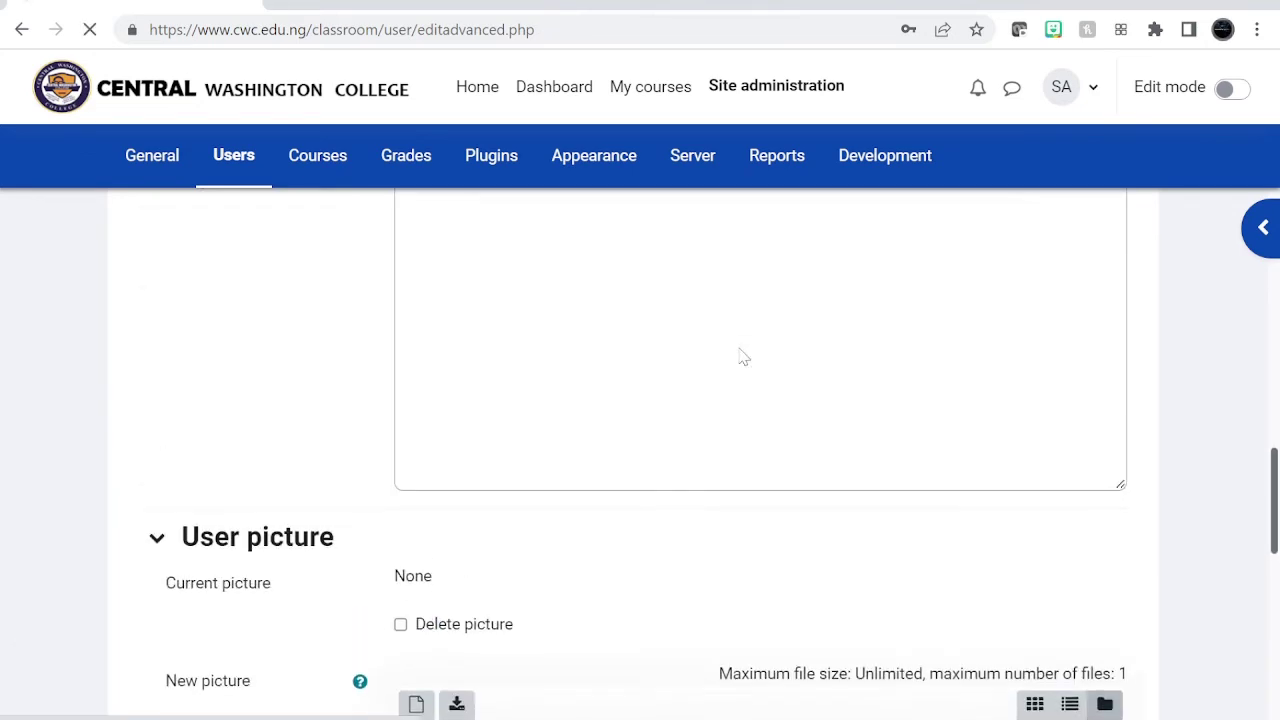
scroll(743, 357, down, 5)
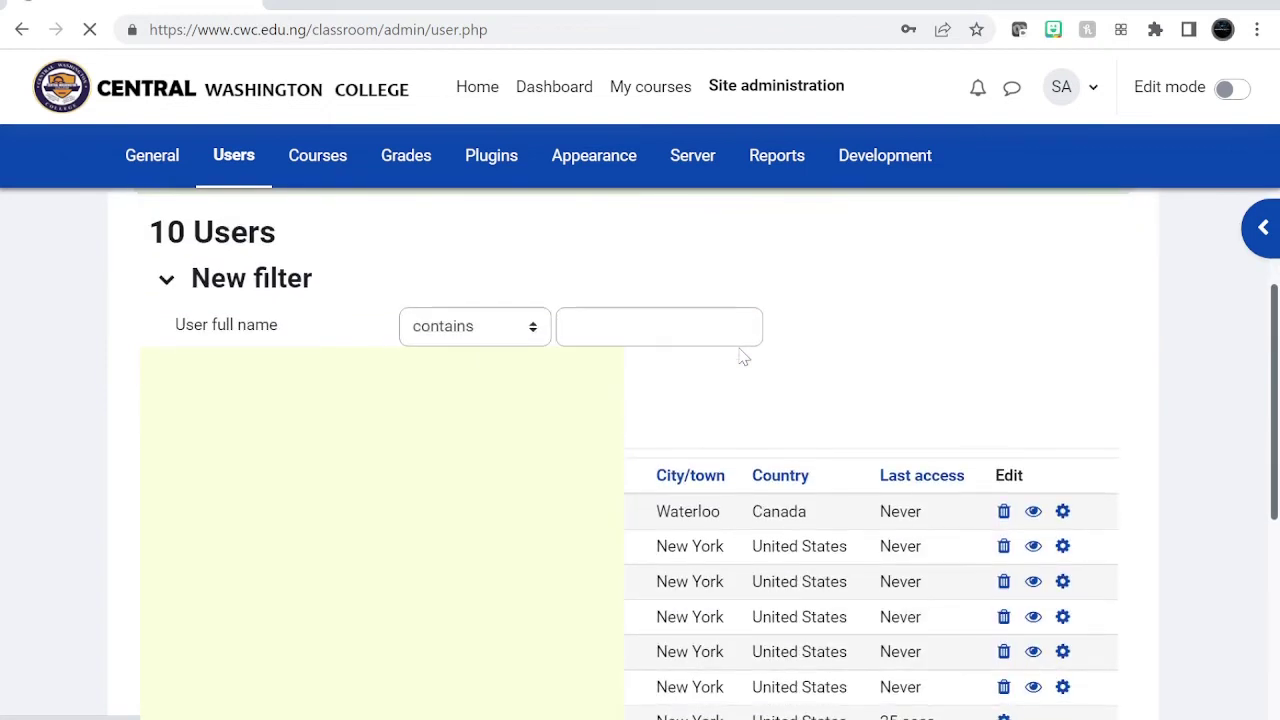
scroll(743, 357, down, 1)
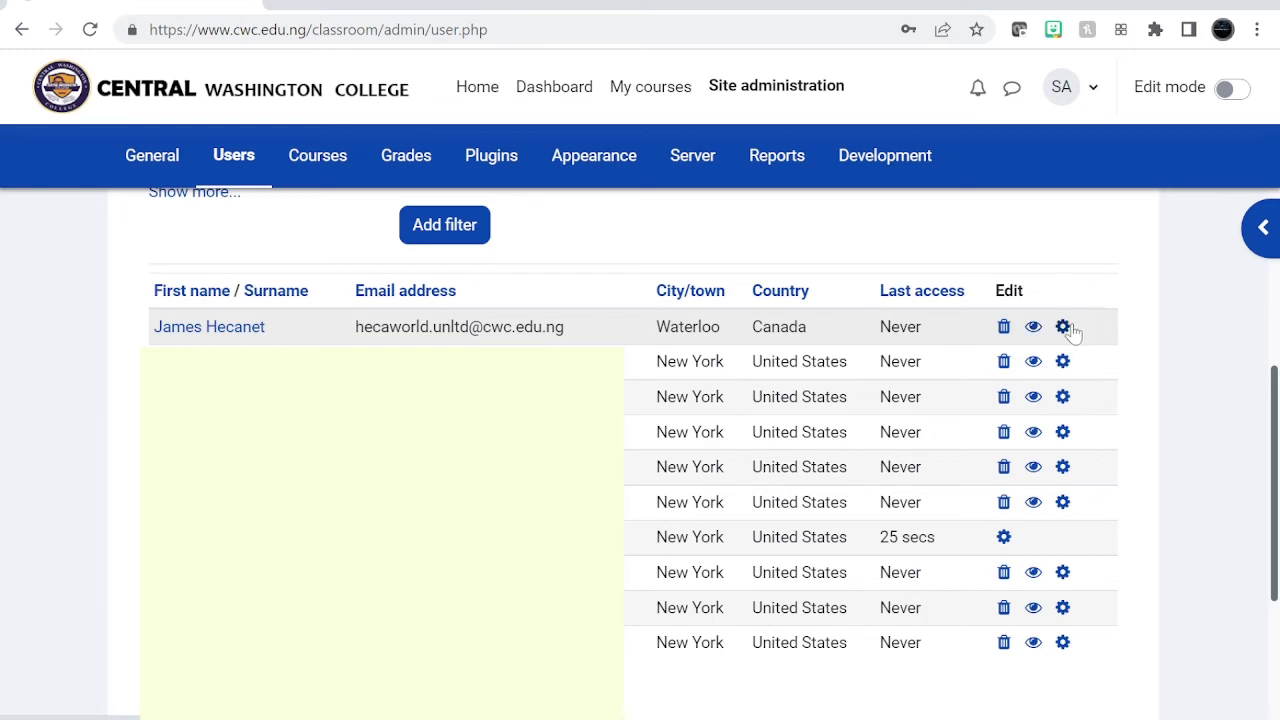
Edit the new user, set authentication to Email-based self-registration, and update the profile
click(1063, 328)
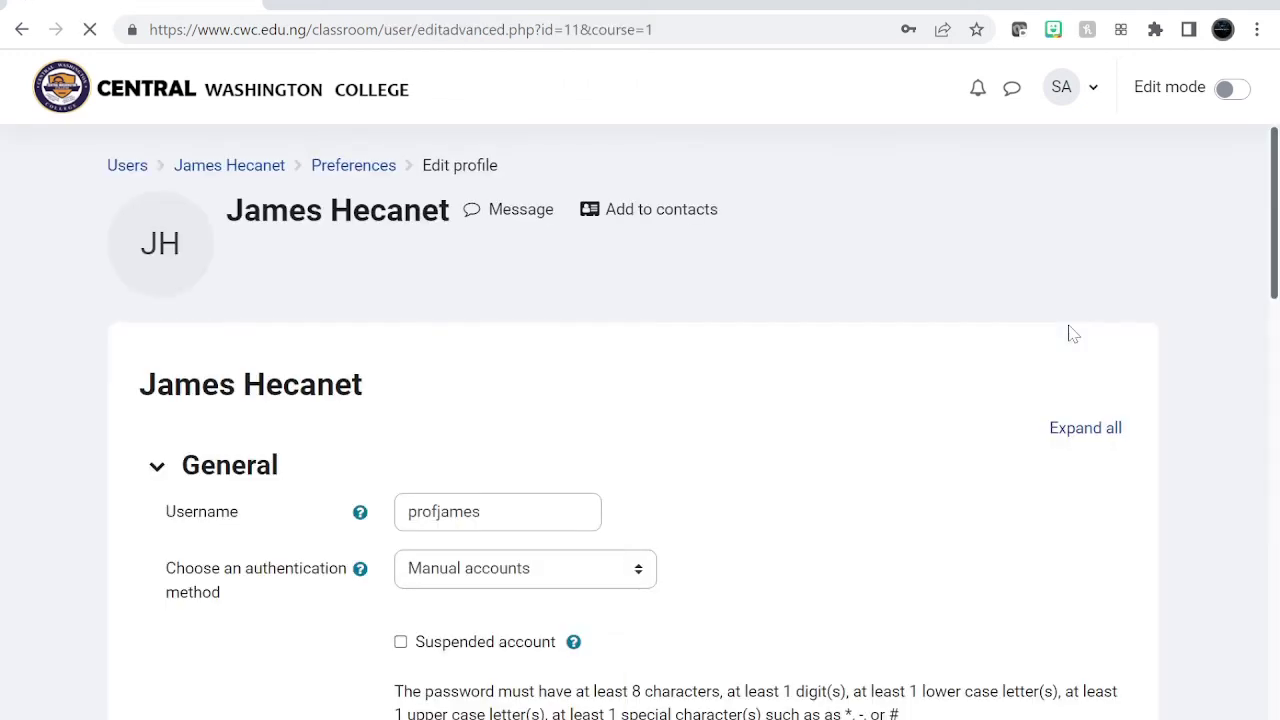
scroll(630, 500, down, 2)
scroll(530, 595, down, 2)
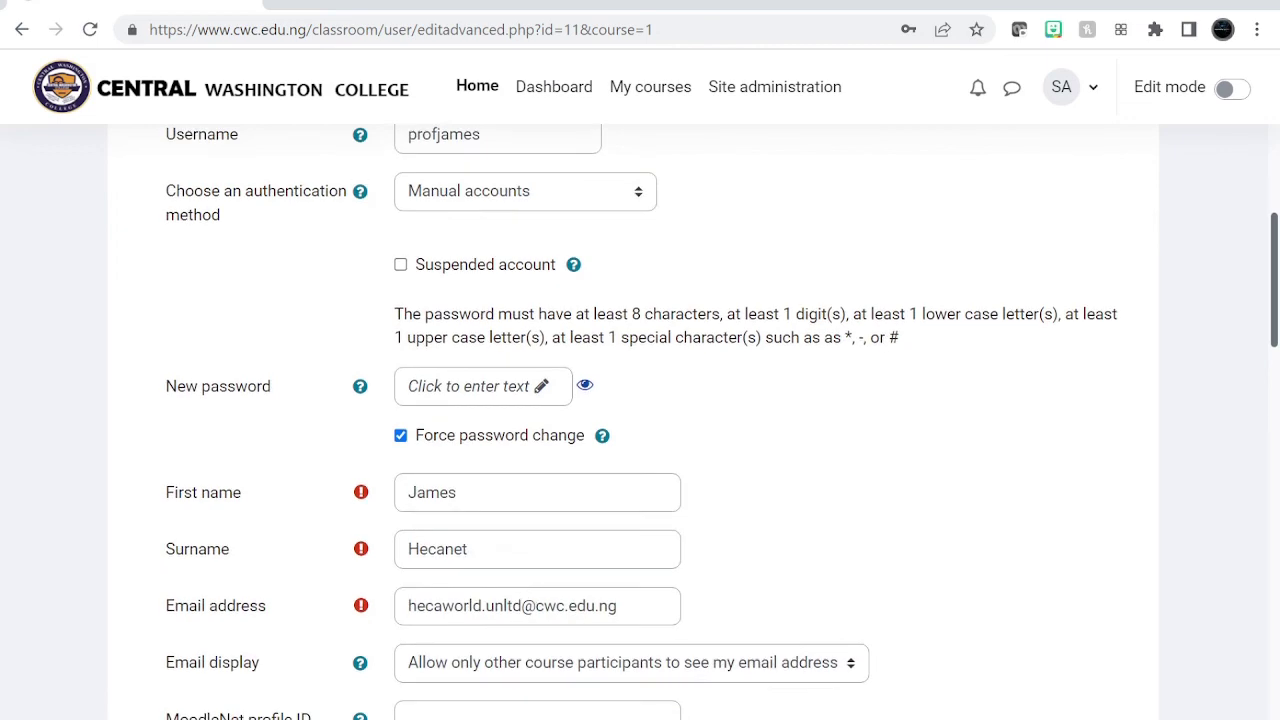
scroll(643, 457, down, 3)
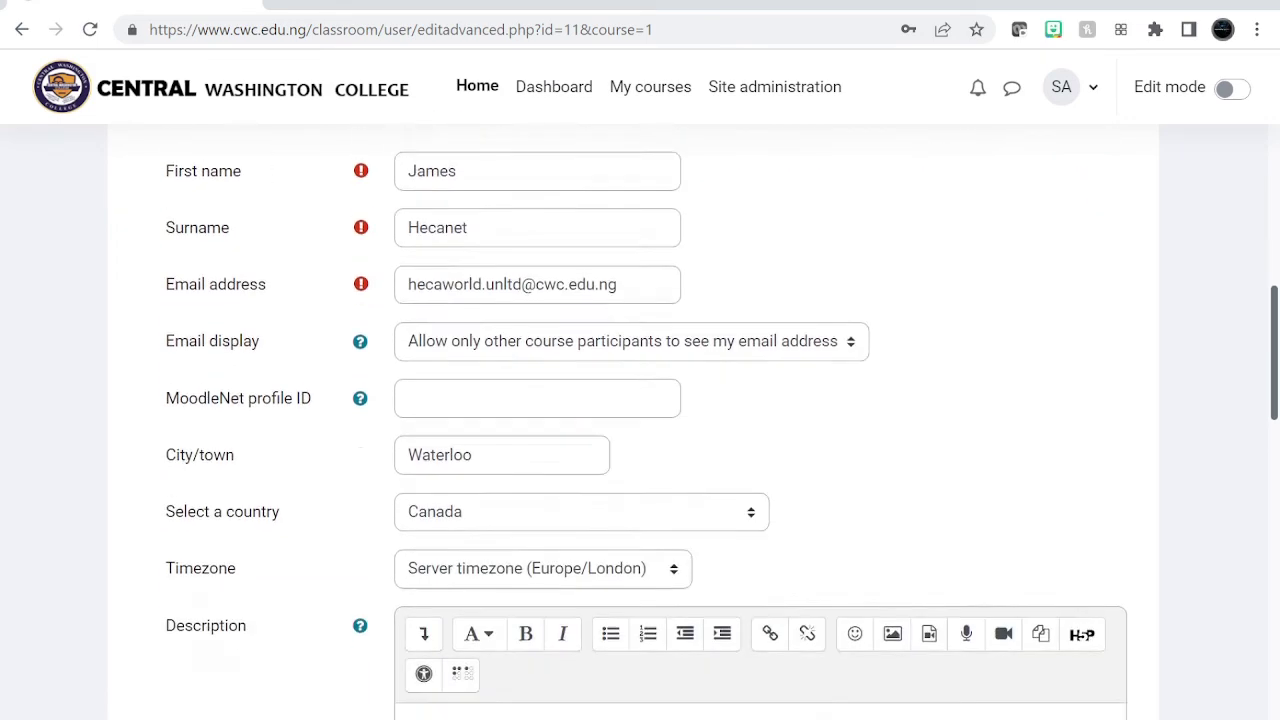
scroll(643, 463, up, 5)
click(549, 412)
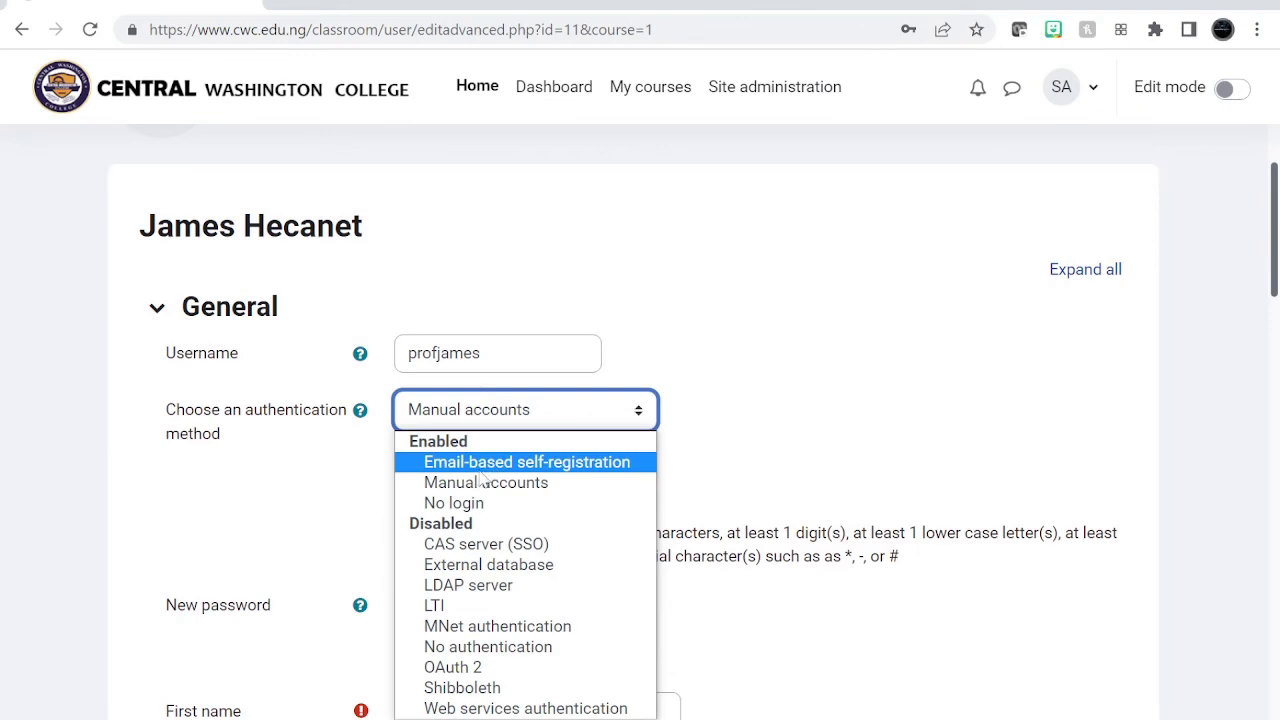
click(552, 463)
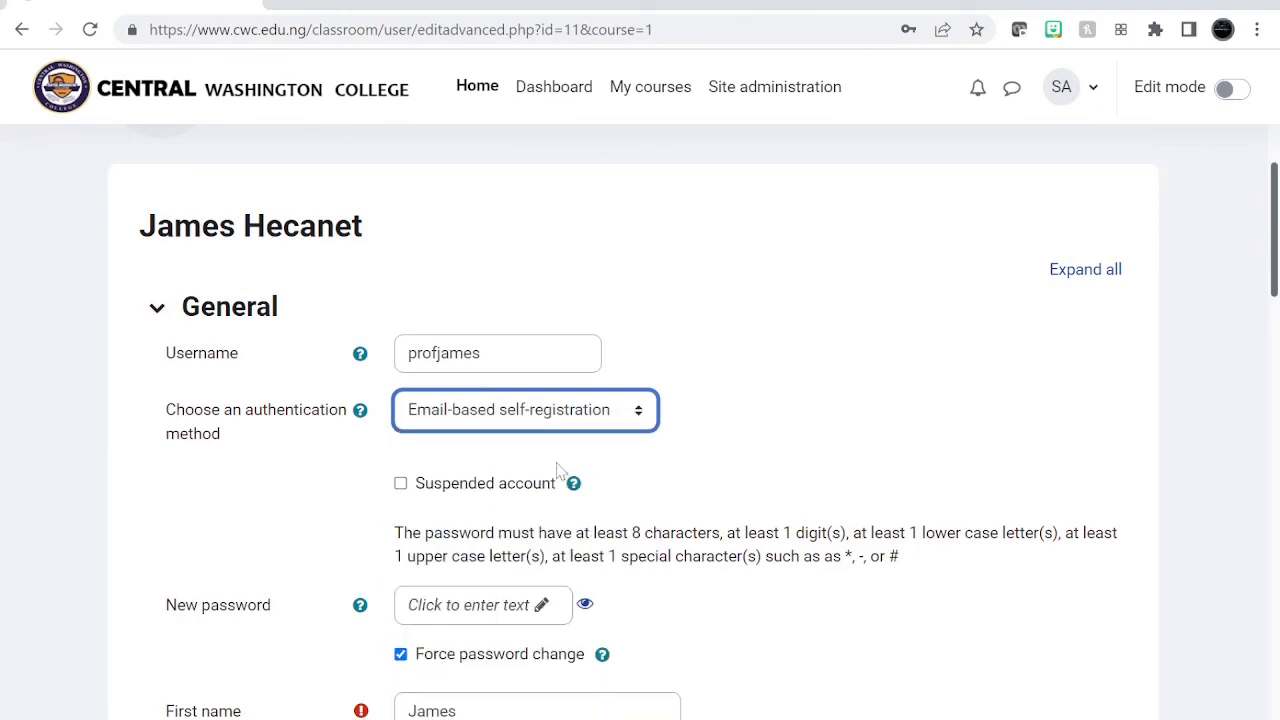
scroll(558, 470, down, 1)
scroll(558, 470, down, 2)
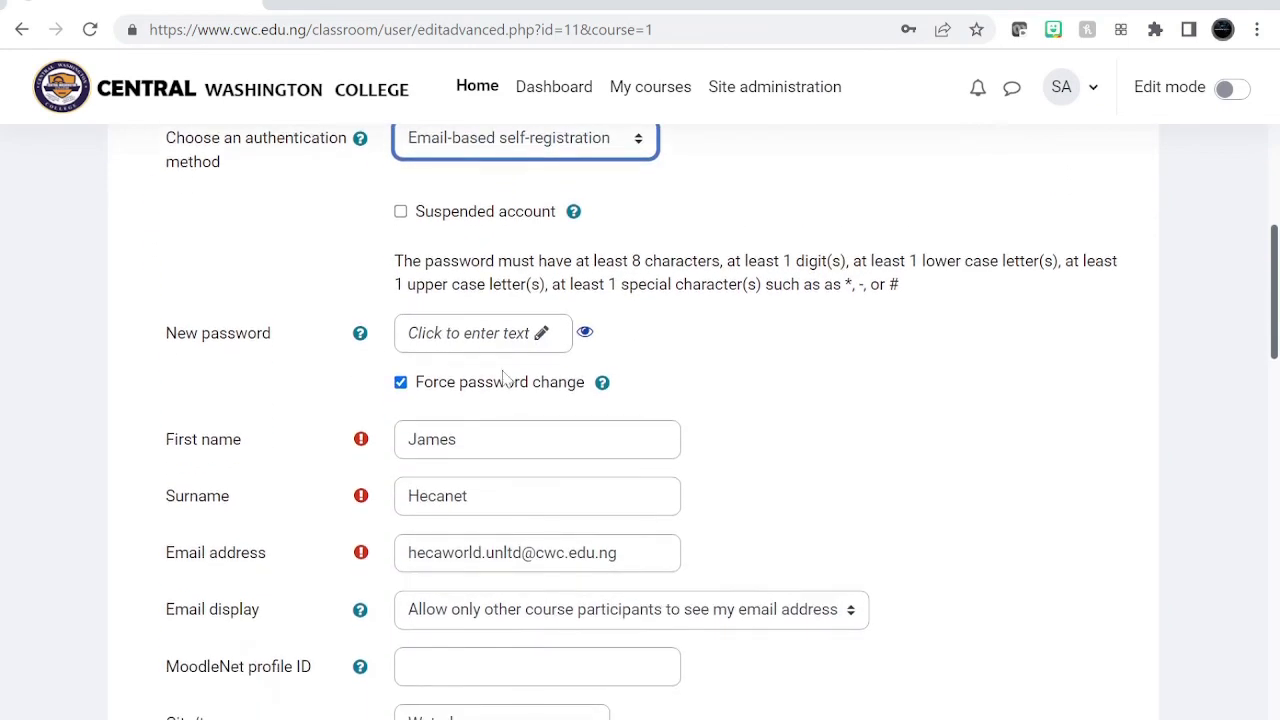
scroll(700, 397, down, 12)
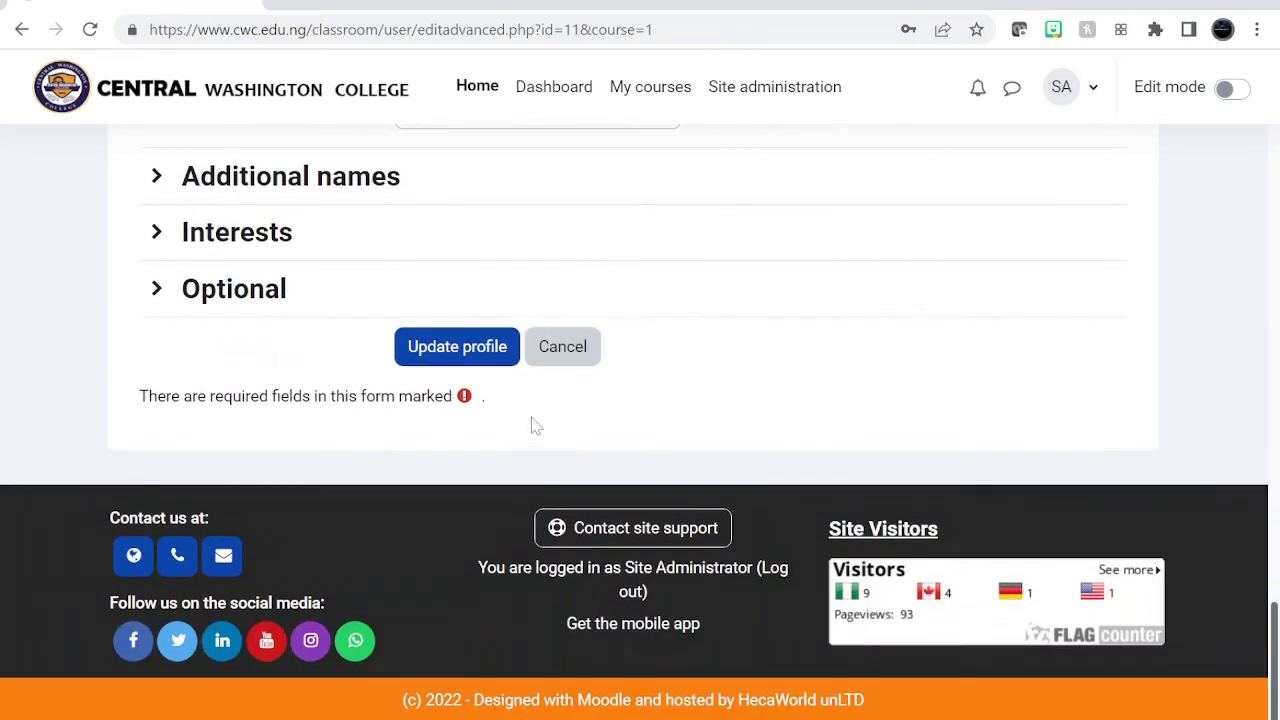
click(477, 350)
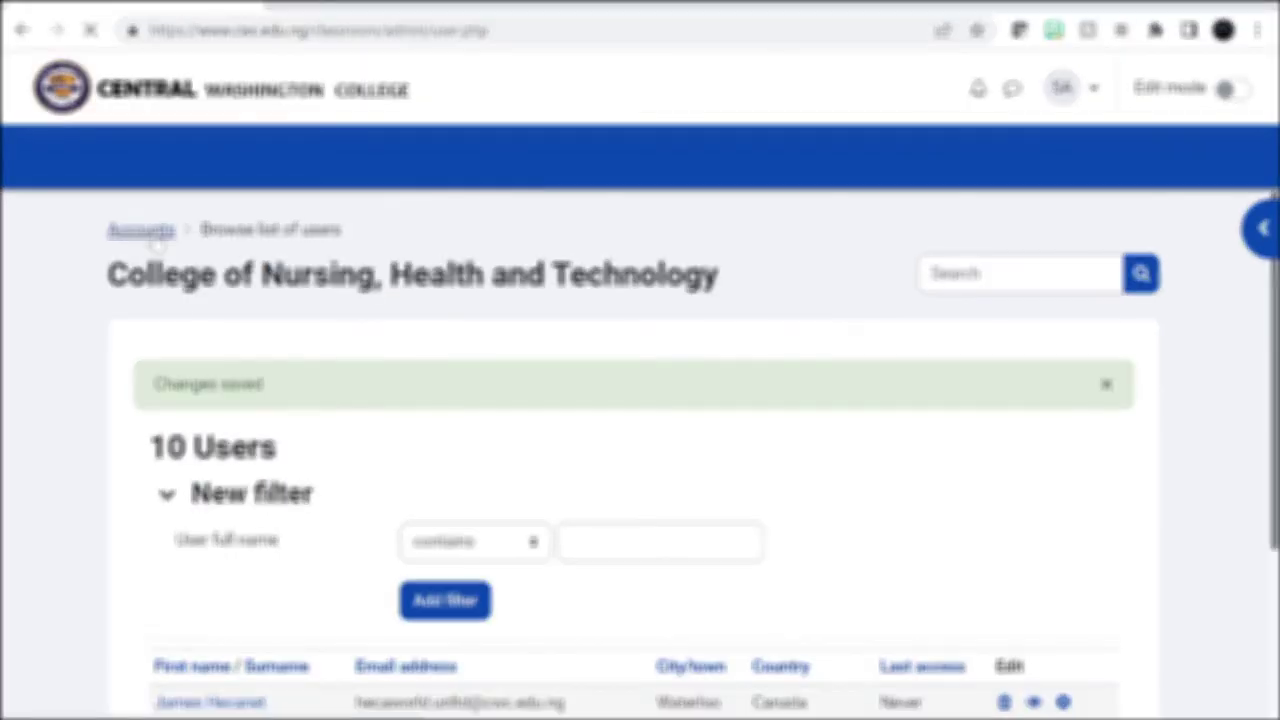
scroll(514, 451, down, 3)
scroll(640, 450, down, 1)
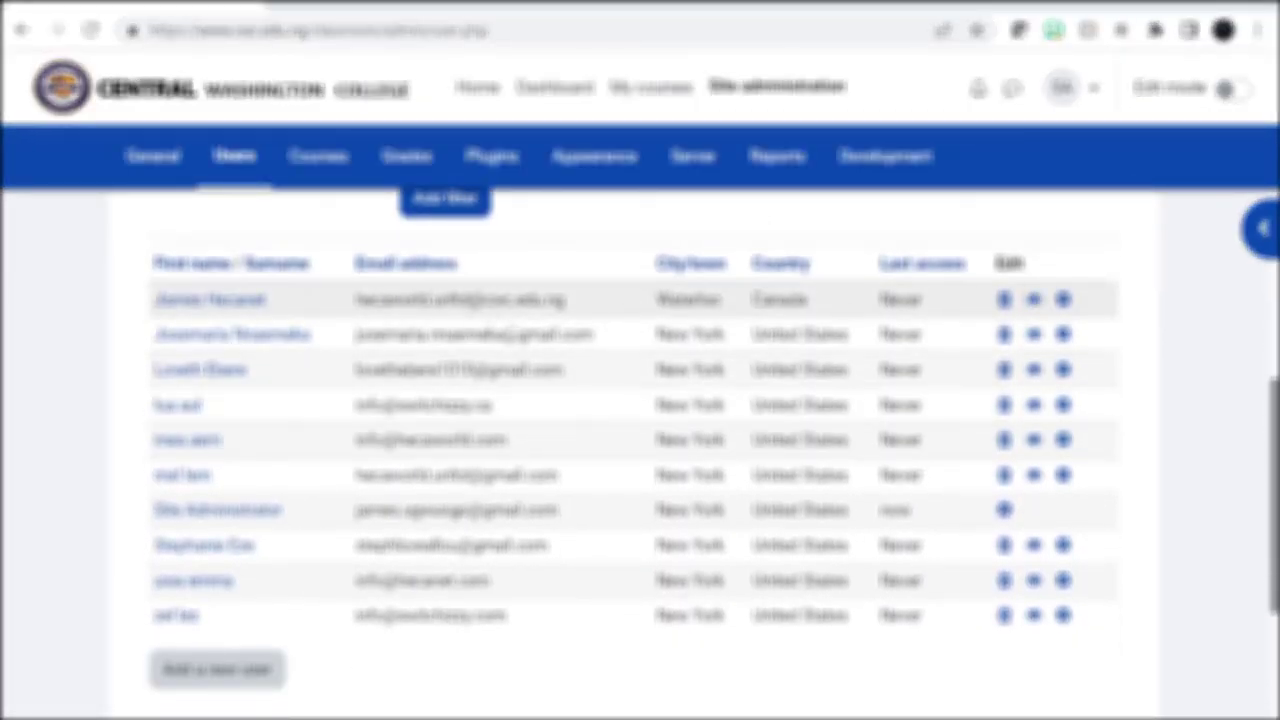
scroll(470, 480, down, 3)
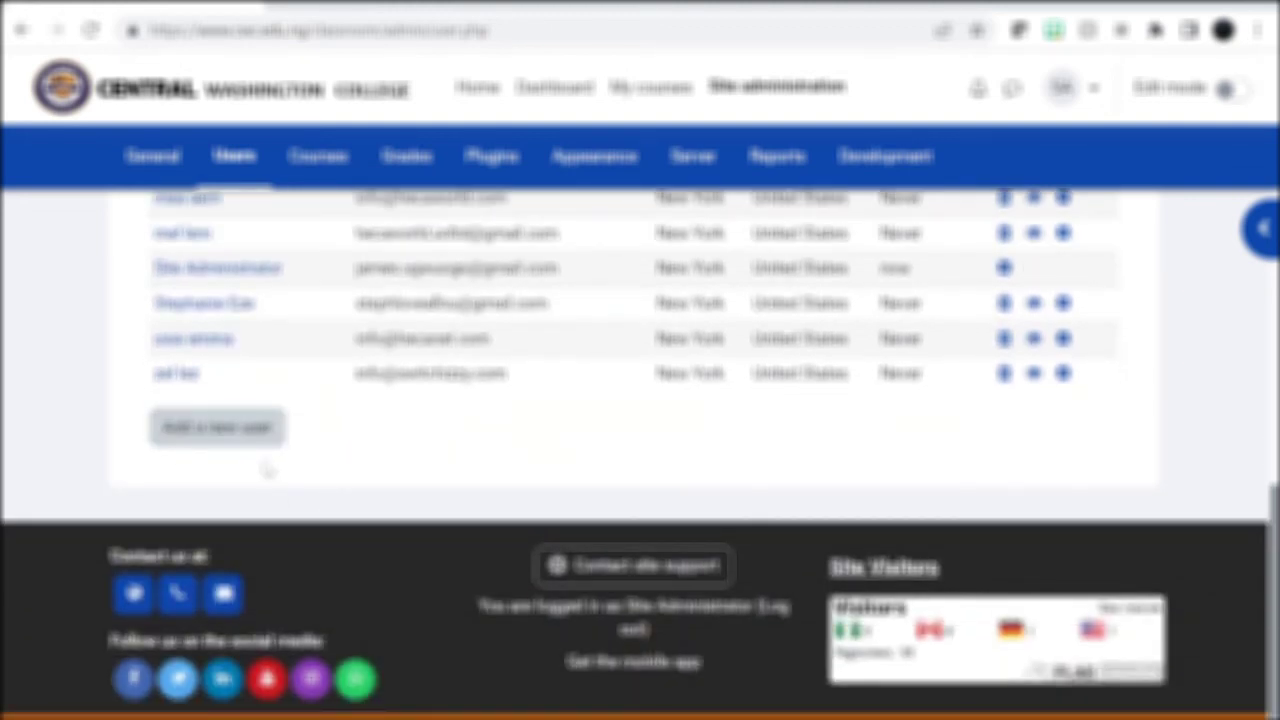
scroll(268, 470, up, 3)
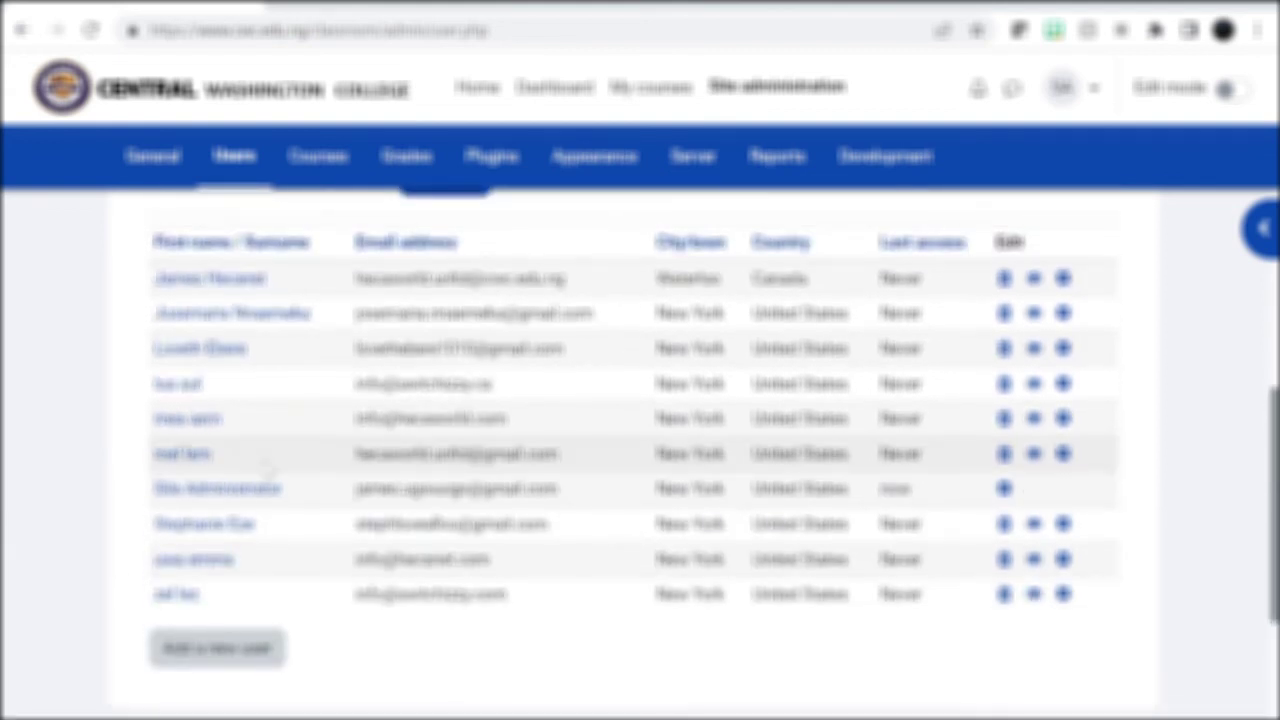
scroll(509, 517, up, 4)
scroll(510, 515, down, 2)
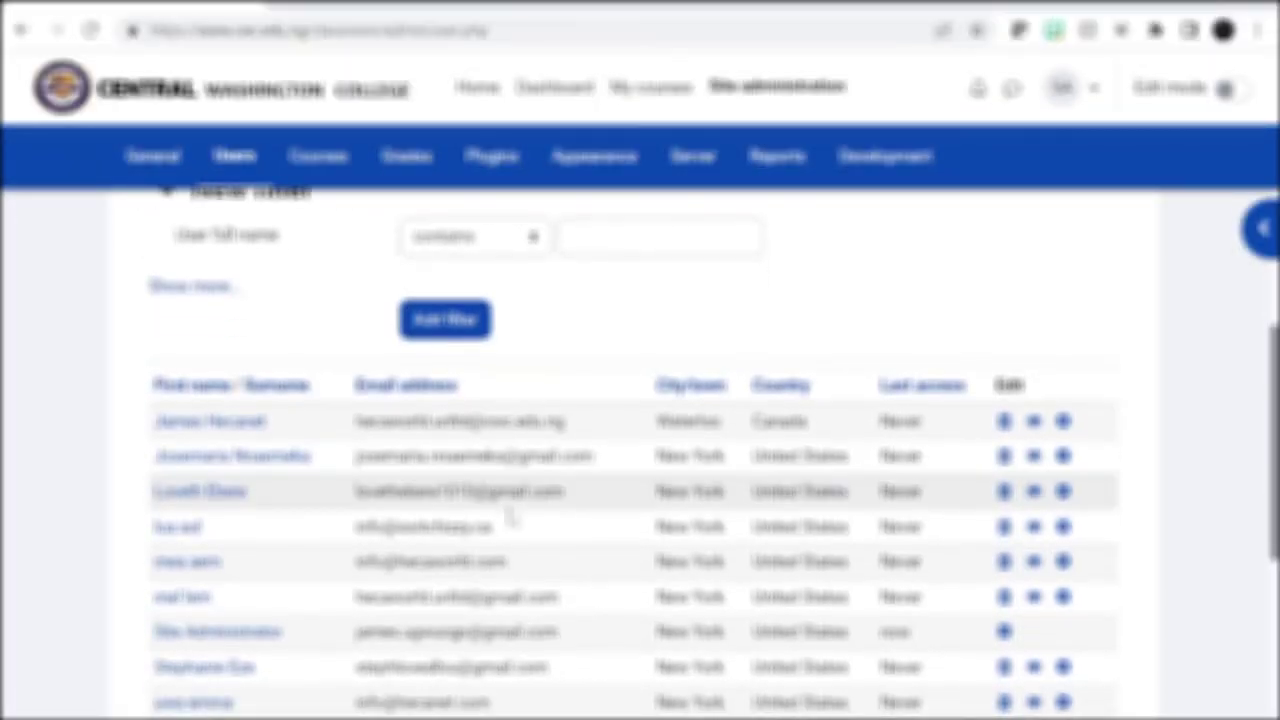
scroll(512, 515, down, 2)
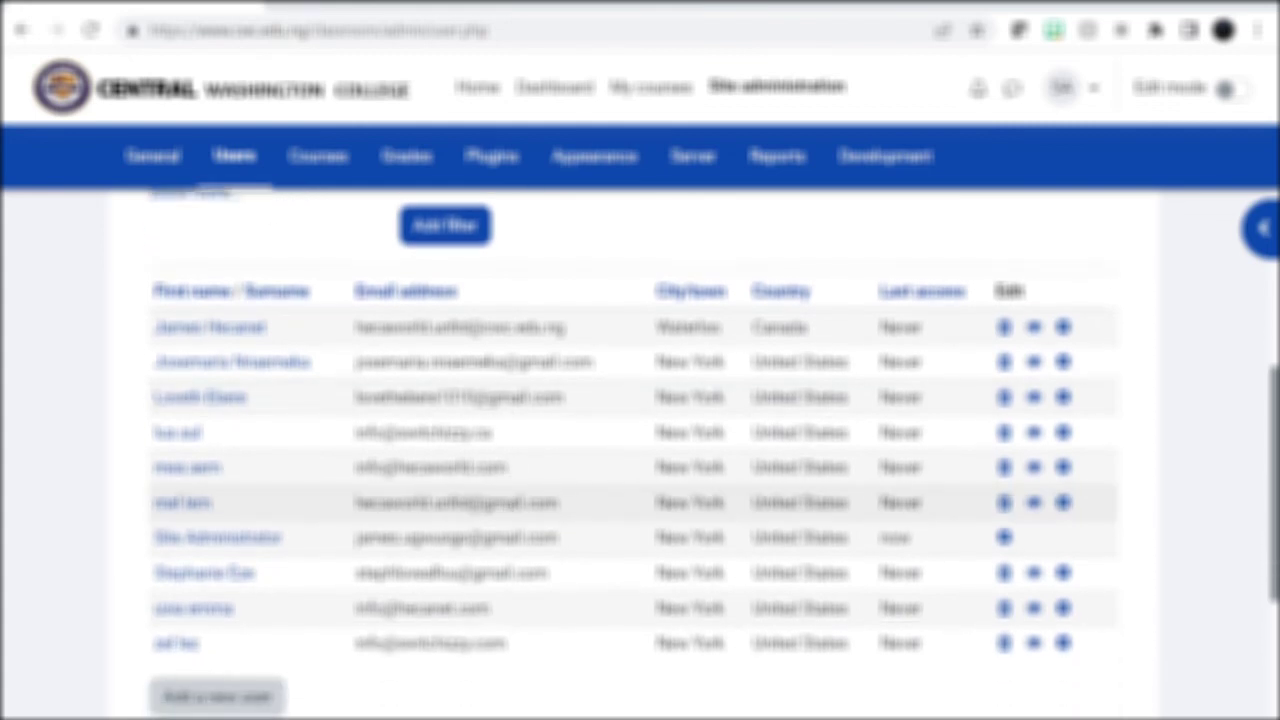
scroll(510, 515, up, 5)
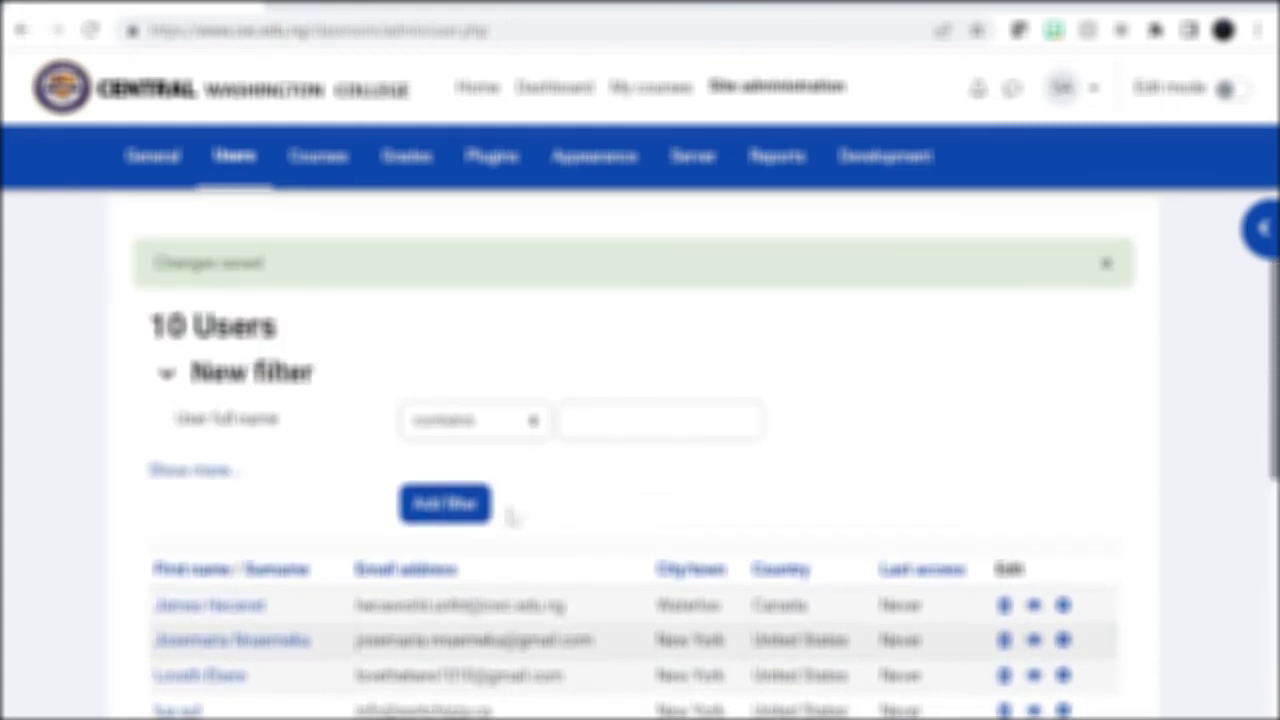
scroll(510, 515, down, 3)
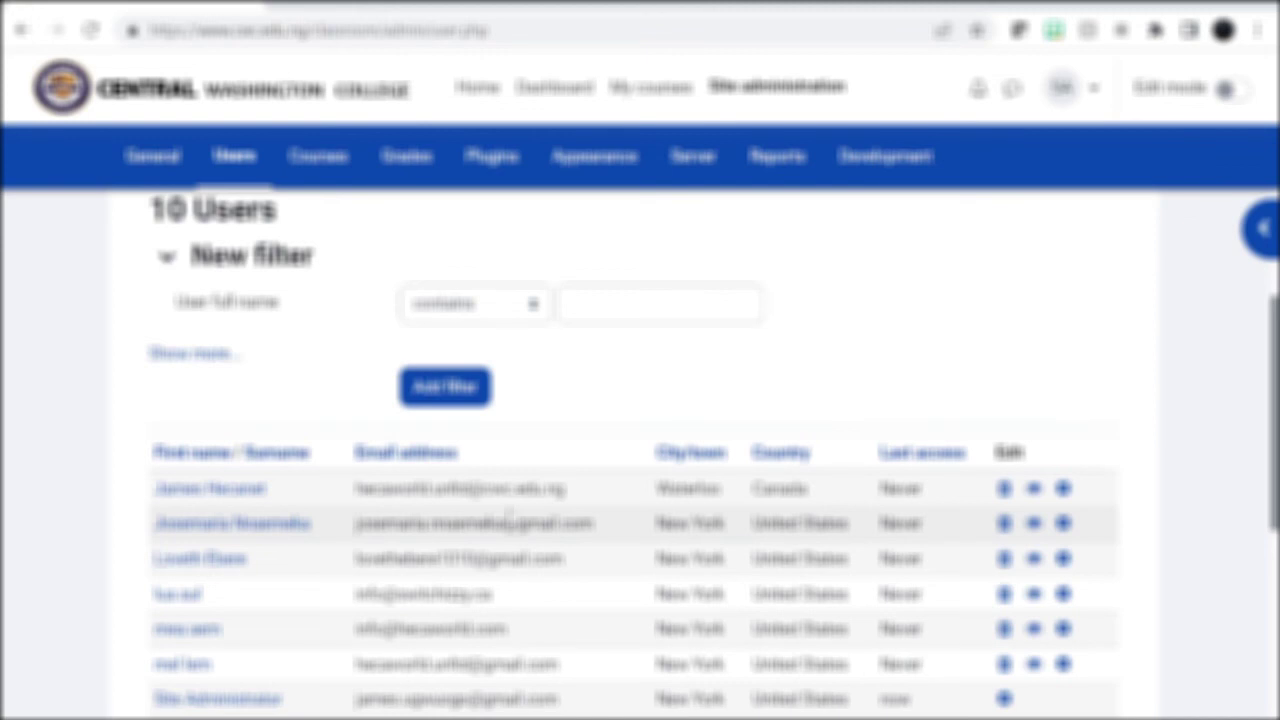
scroll(511, 522, down, 1)
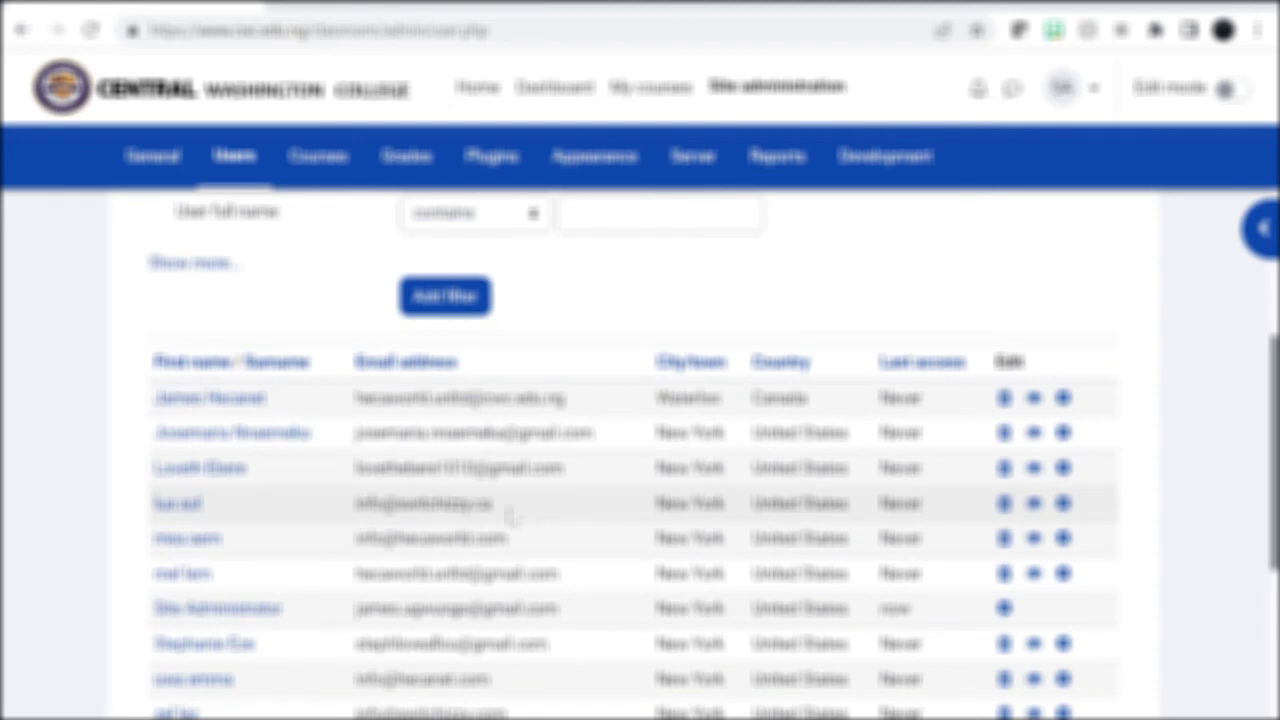
scroll(511, 516, down, 2)
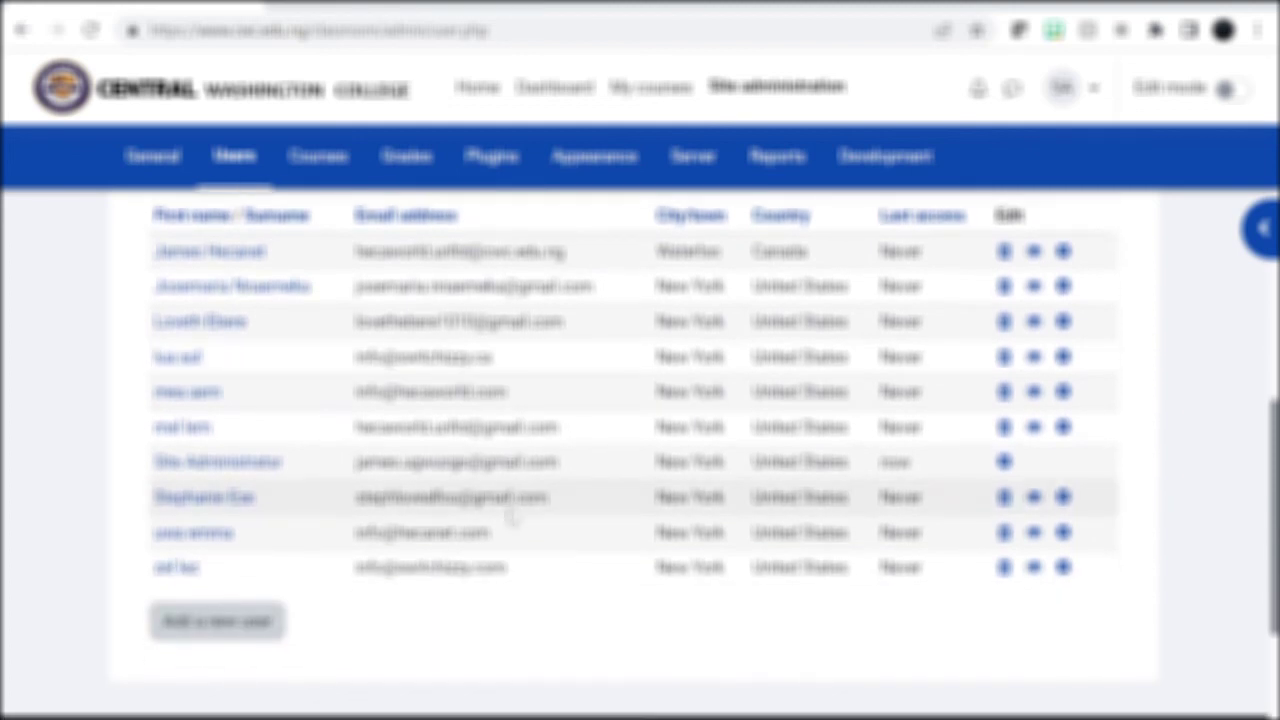
scroll(511, 517, up, 5)
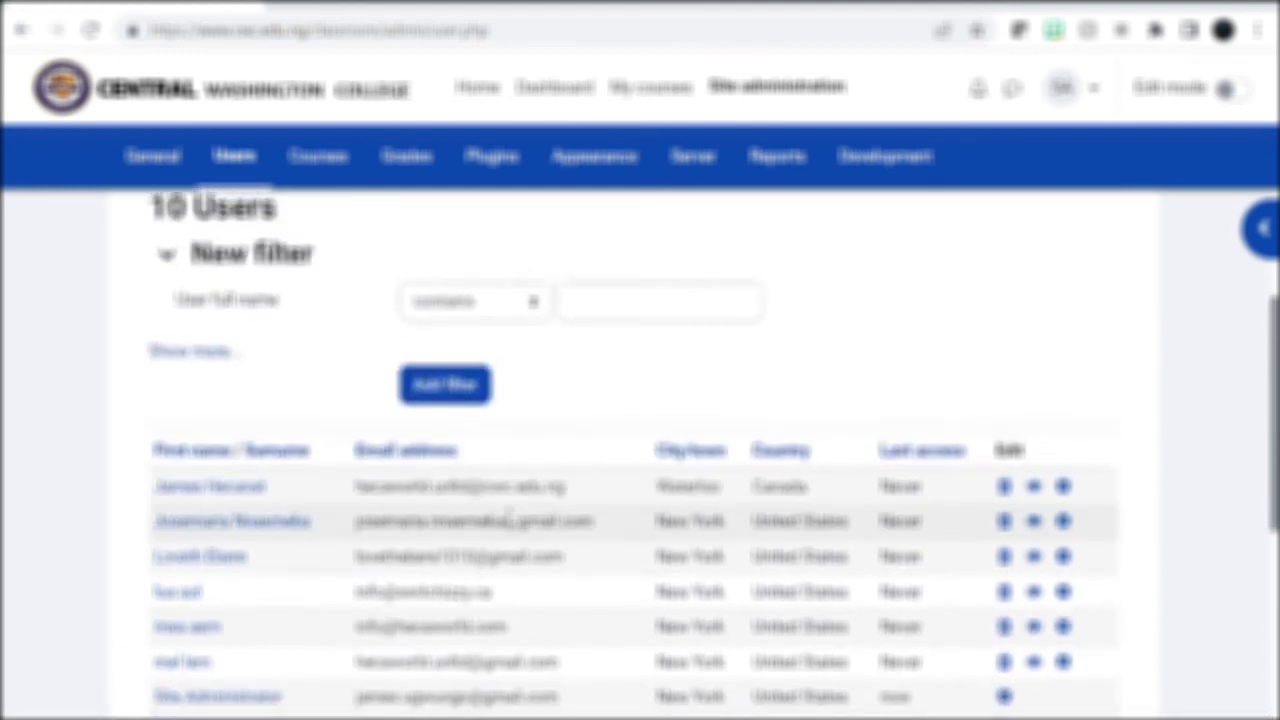